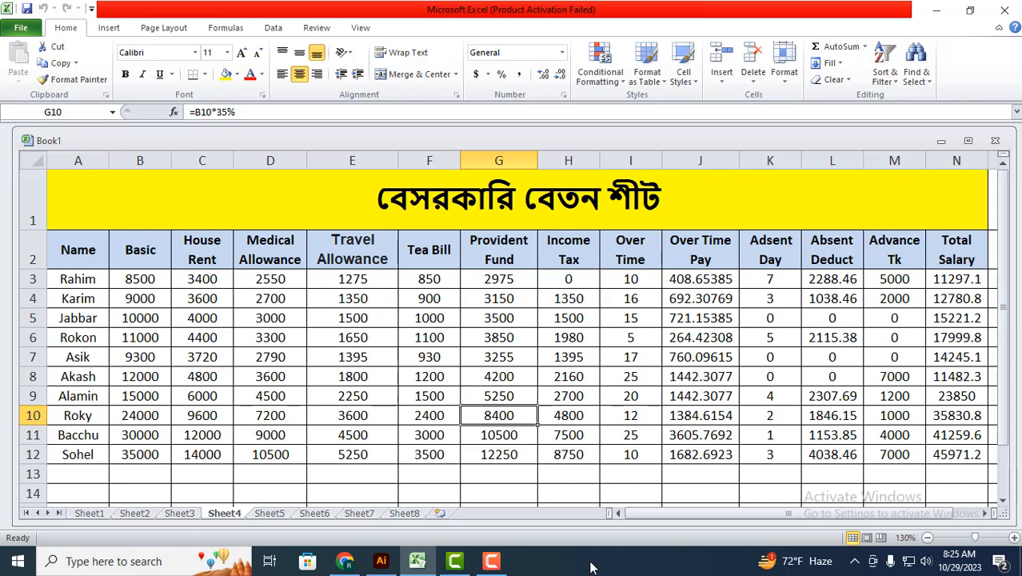
Apply a Greater Than highlight rule to the Total Salary values in N3:N12, formatting amounts above 15000 with Red Text
{"action": "left_click_drag", "start_coordinate": [665, 513], "coordinate": [692, 516]}
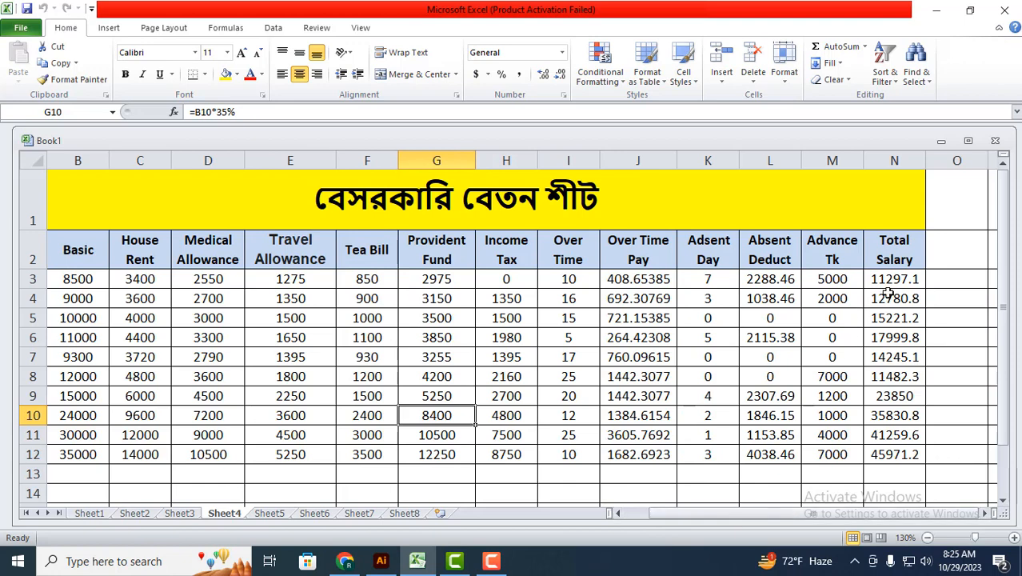
{"action": "left_click_drag", "start_coordinate": [889, 279], "coordinate": [895, 454]}
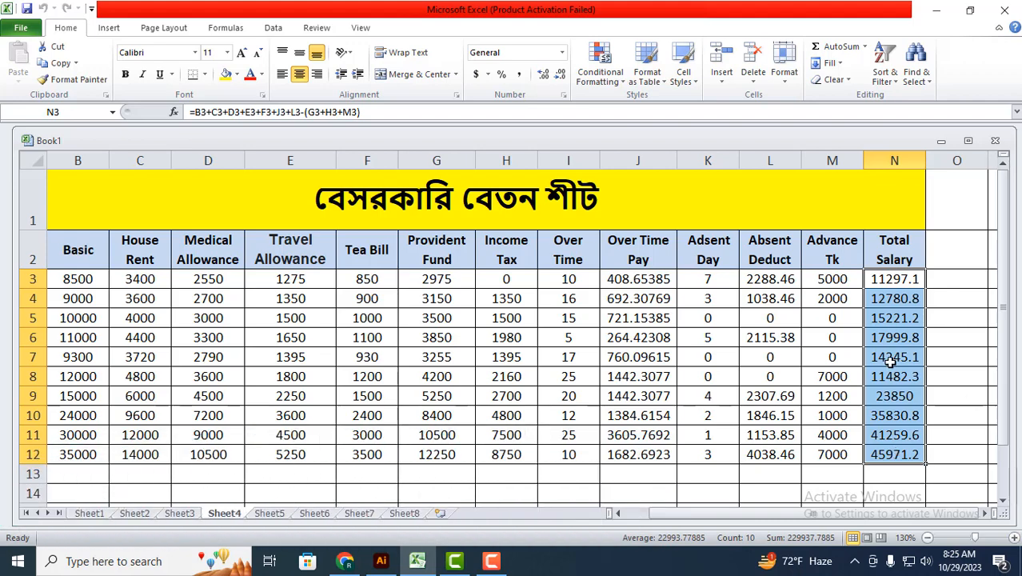
{"action": "left_click", "coordinate": [603, 83]}
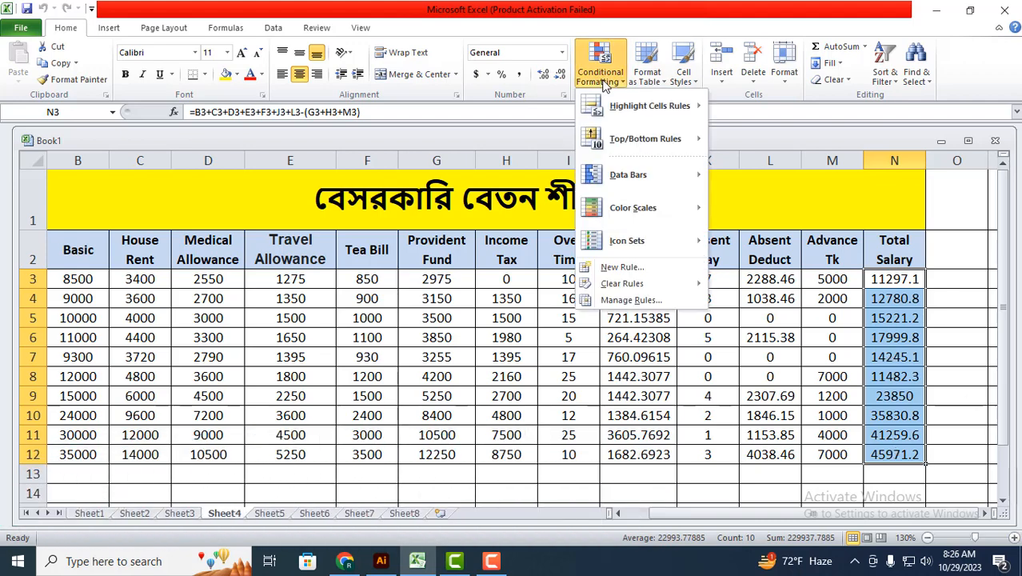
{"action": "mouse_move", "coordinate": [629, 110]}
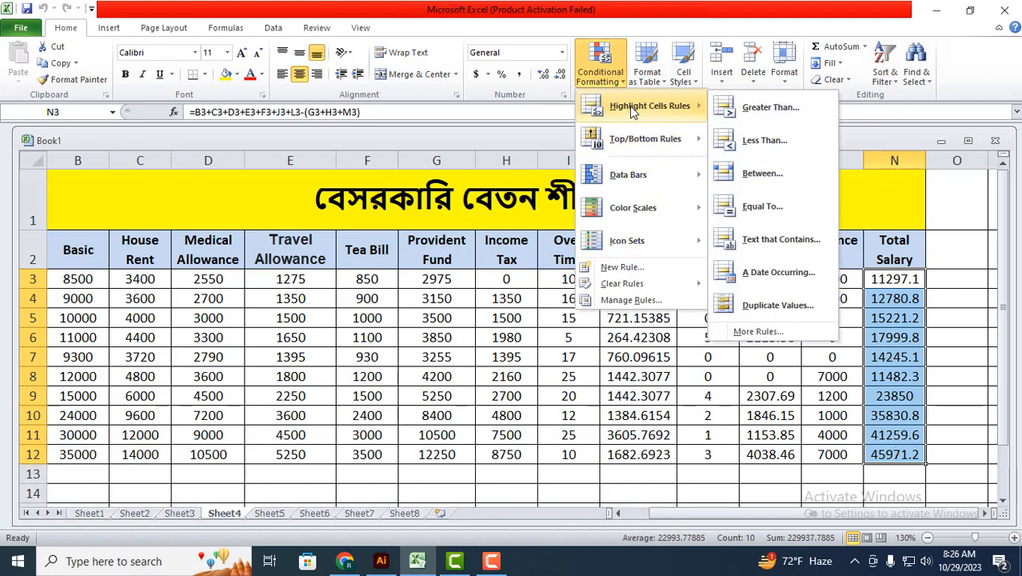
{"action": "left_click", "coordinate": [768, 107]}
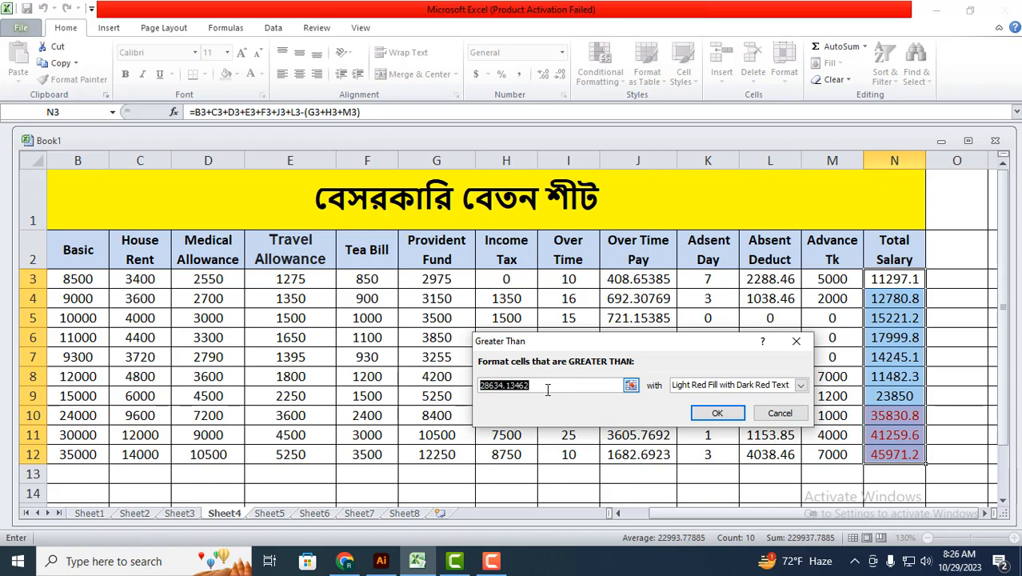
{"action": "type", "text": "1500"}
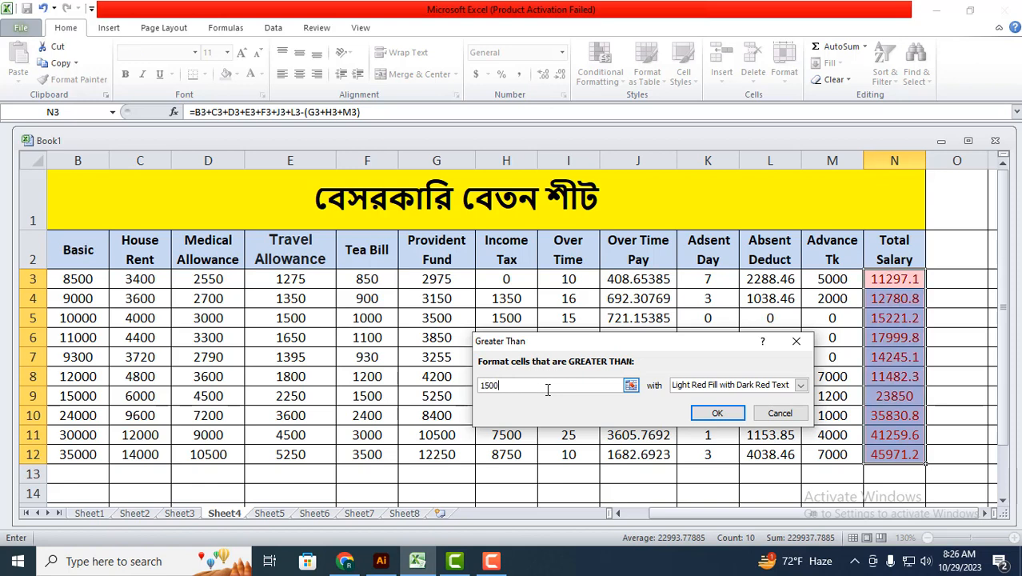
{"action": "type", "text": "0"}
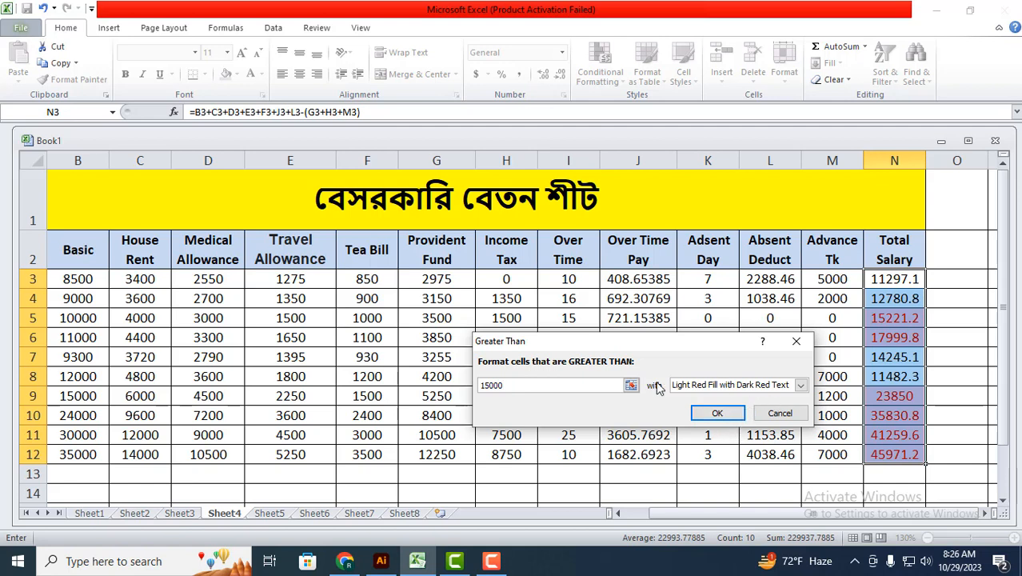
{"action": "left_click", "coordinate": [800, 386]}
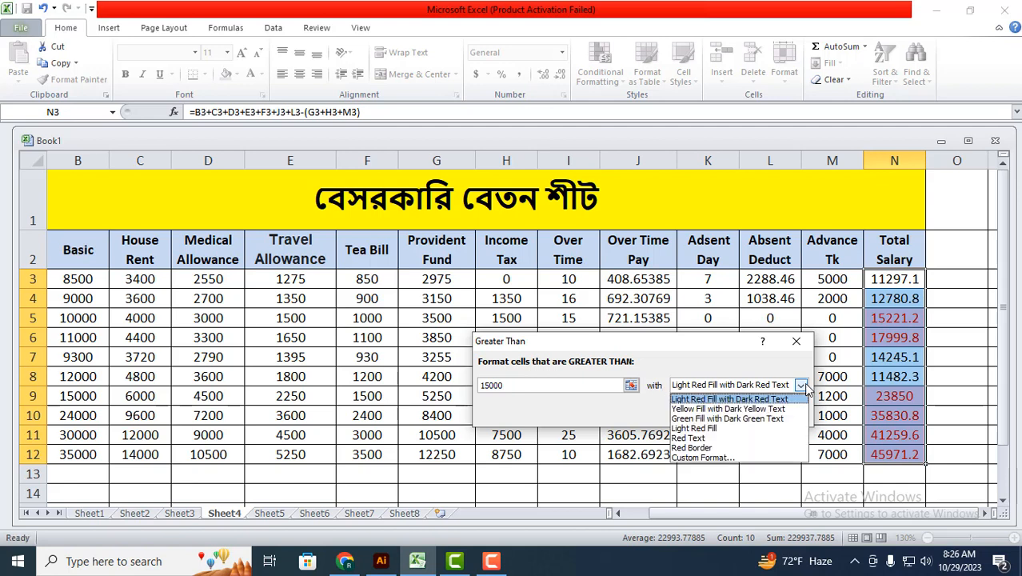
{"action": "left_click", "coordinate": [712, 439]}
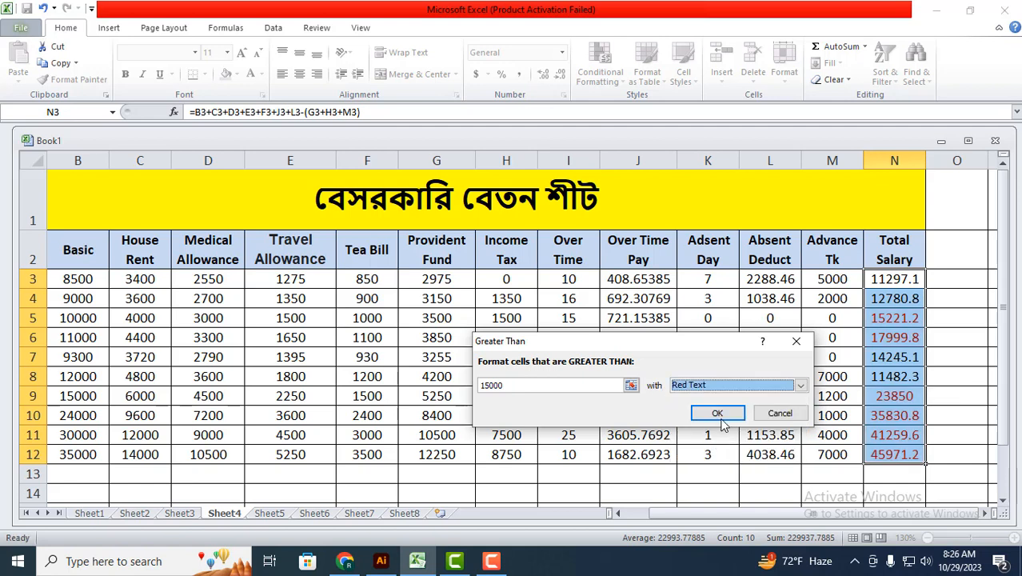
{"action": "left_click", "coordinate": [720, 414]}
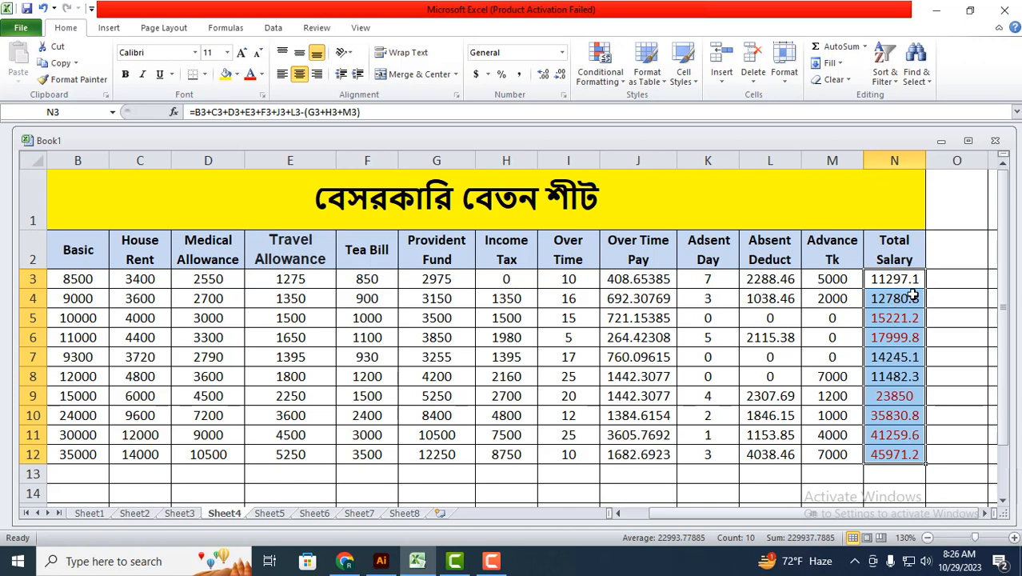
Set up a Less Than highlight rule on the Total Salary values with threshold 15001 and Green Fill with Dark Green Text
{"action": "left_click", "coordinate": [601, 83]}
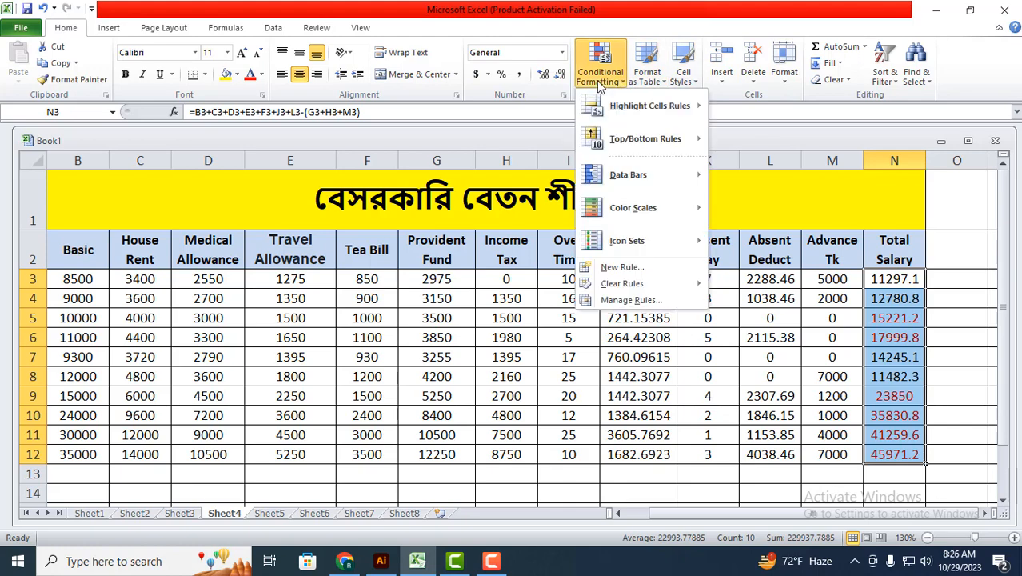
{"action": "mouse_move", "coordinate": [645, 126]}
{"action": "mouse_move", "coordinate": [661, 111]}
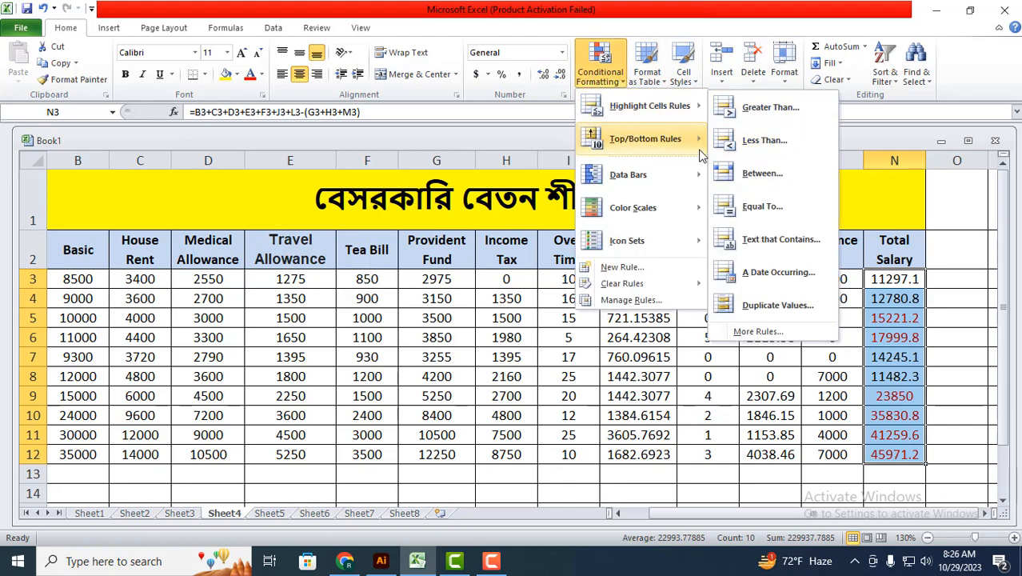
{"action": "left_click", "coordinate": [762, 142]}
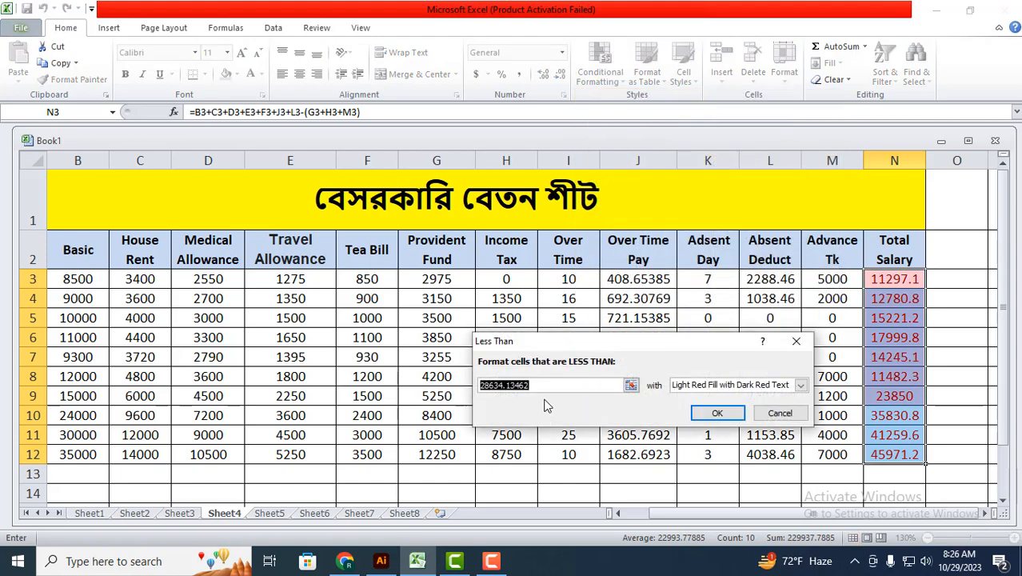
{"action": "type", "text": "1"}
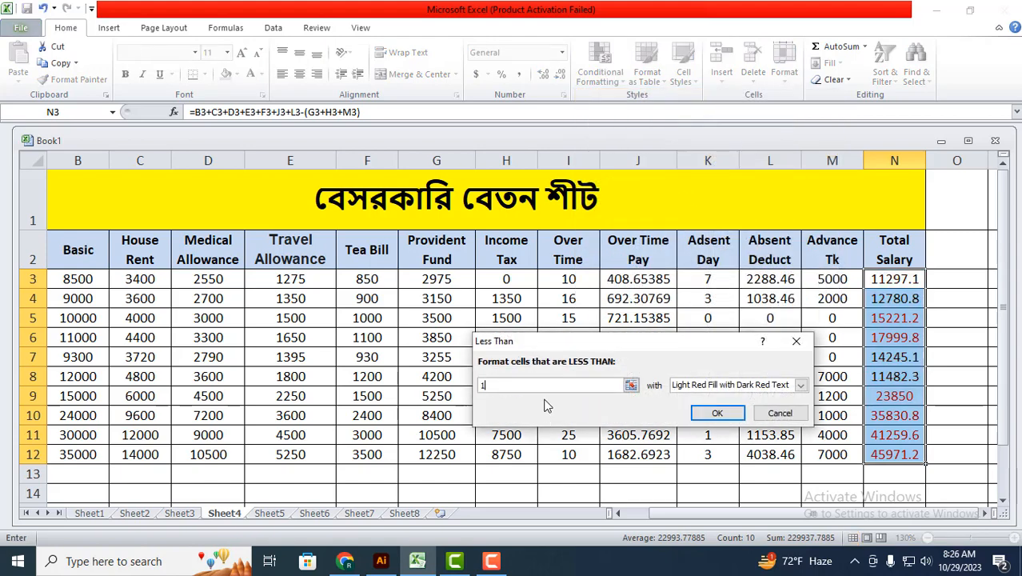
{"action": "type", "text": "5000"}
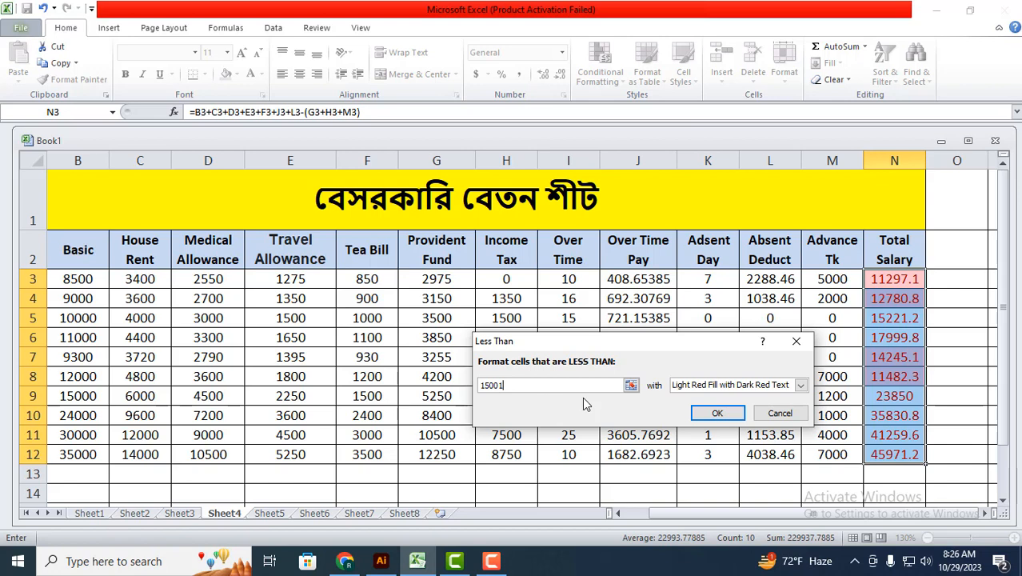
{"action": "left_click", "coordinate": [800, 385]}
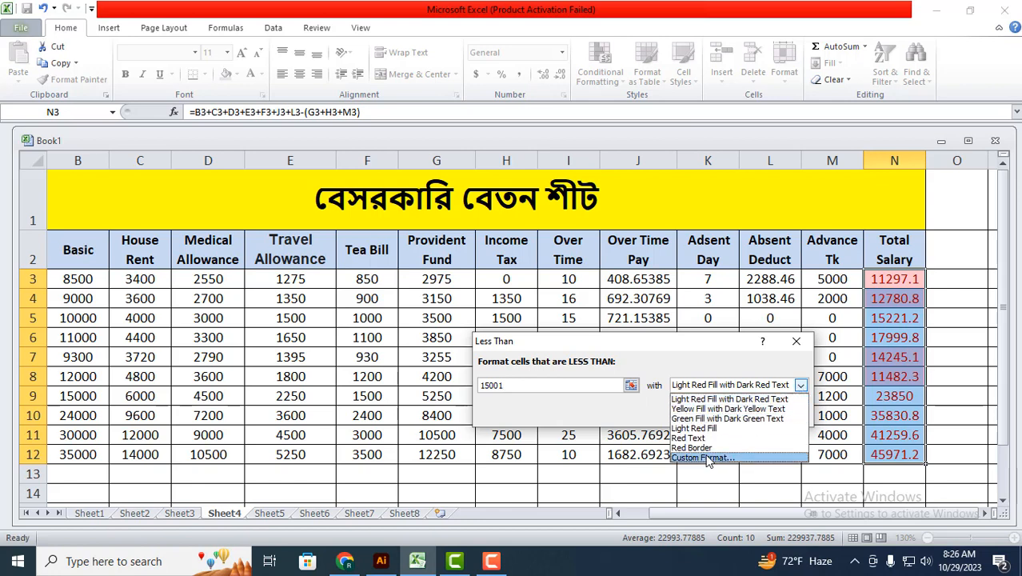
{"action": "left_click", "coordinate": [716, 419]}
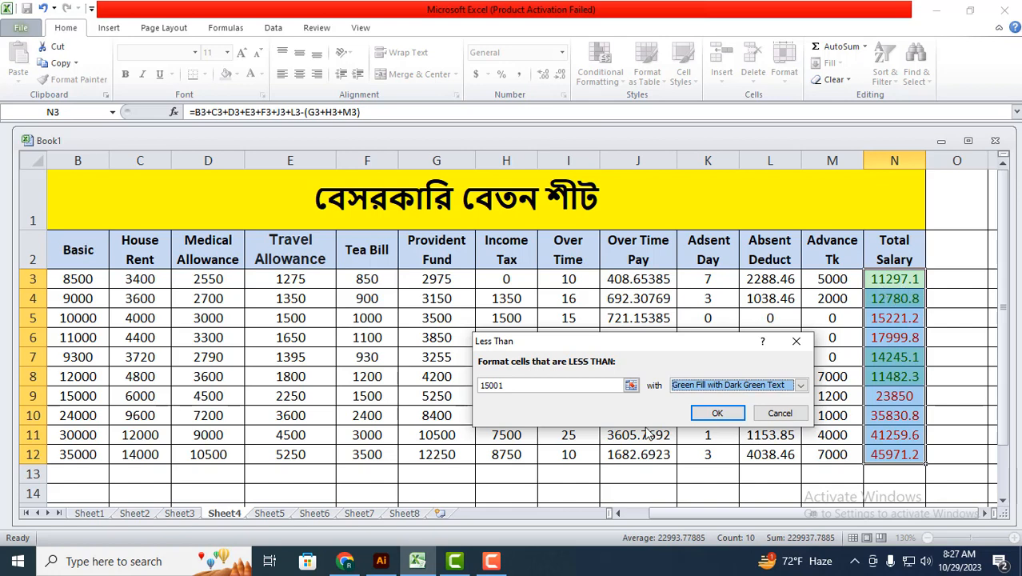
Switch the Less Than rule to a custom format with the standard green font color and apply it
{"action": "left_click", "coordinate": [800, 385]}
{"action": "left_click", "coordinate": [707, 460]}
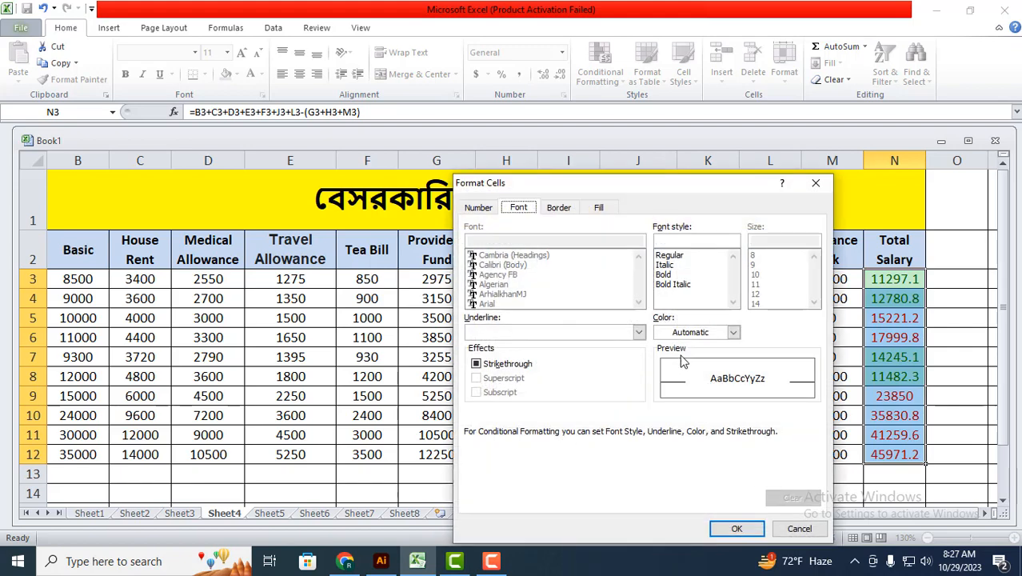
{"action": "left_click", "coordinate": [734, 332]}
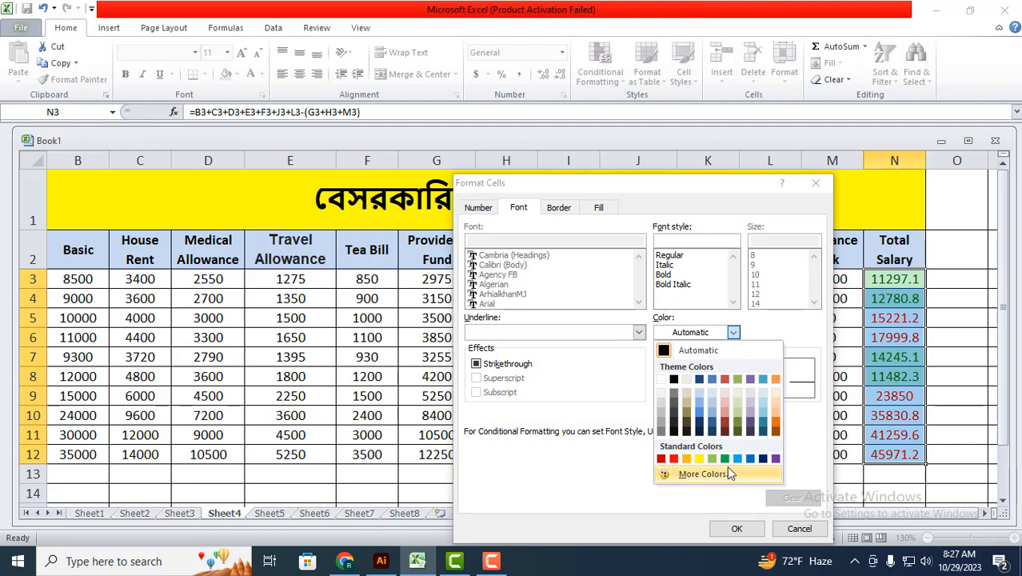
{"action": "left_click", "coordinate": [724, 457]}
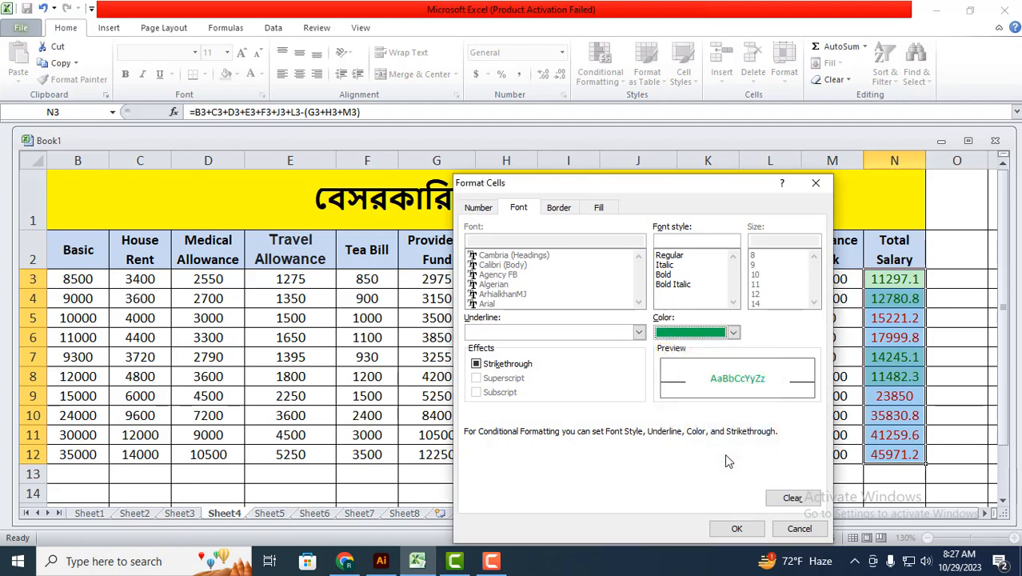
{"action": "left_click", "coordinate": [736, 528]}
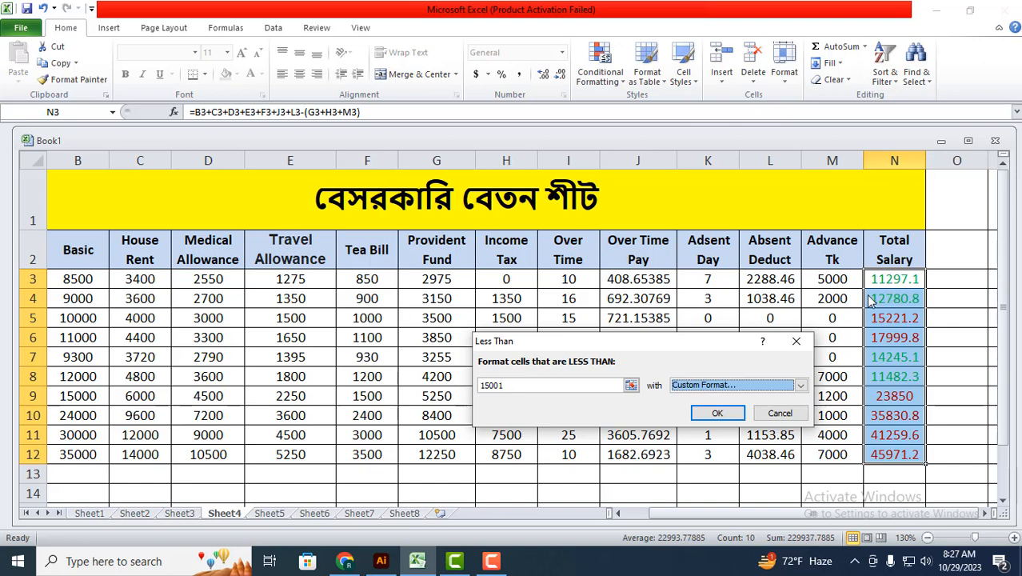
{"action": "left_click", "coordinate": [729, 416]}
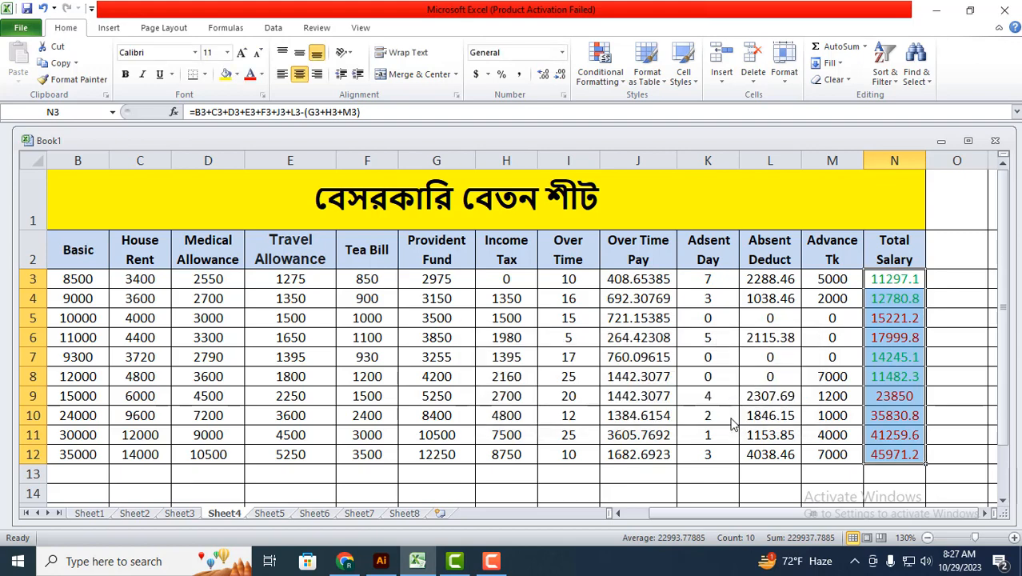
Highlight Total Salary values between 10000 and 16000 using Yellow Fill with Dark Yellow Text, then deselect the range
{"action": "left_click", "coordinate": [597, 81]}
{"action": "mouse_move", "coordinate": [629, 111]}
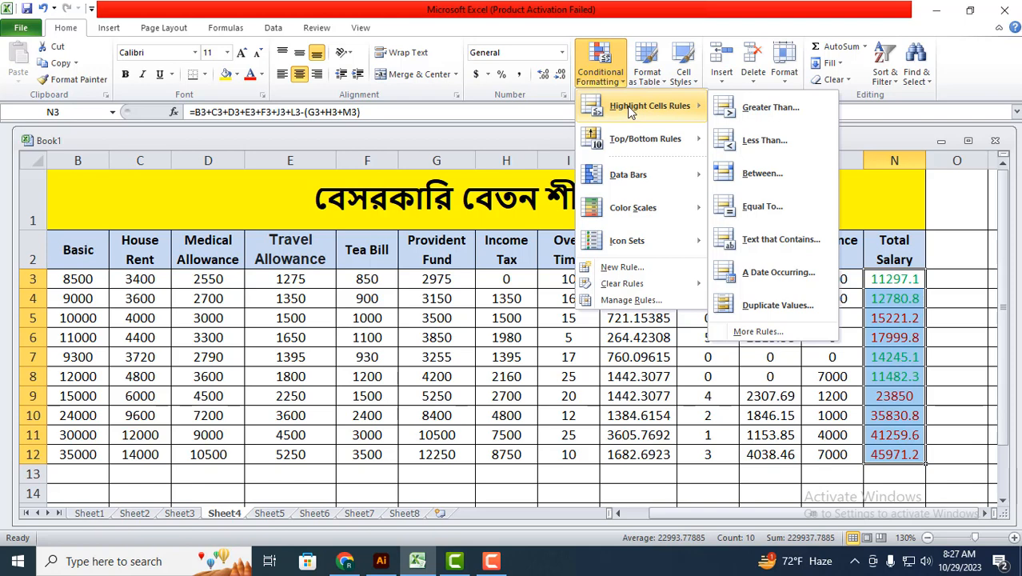
{"action": "left_click", "coordinate": [764, 175]}
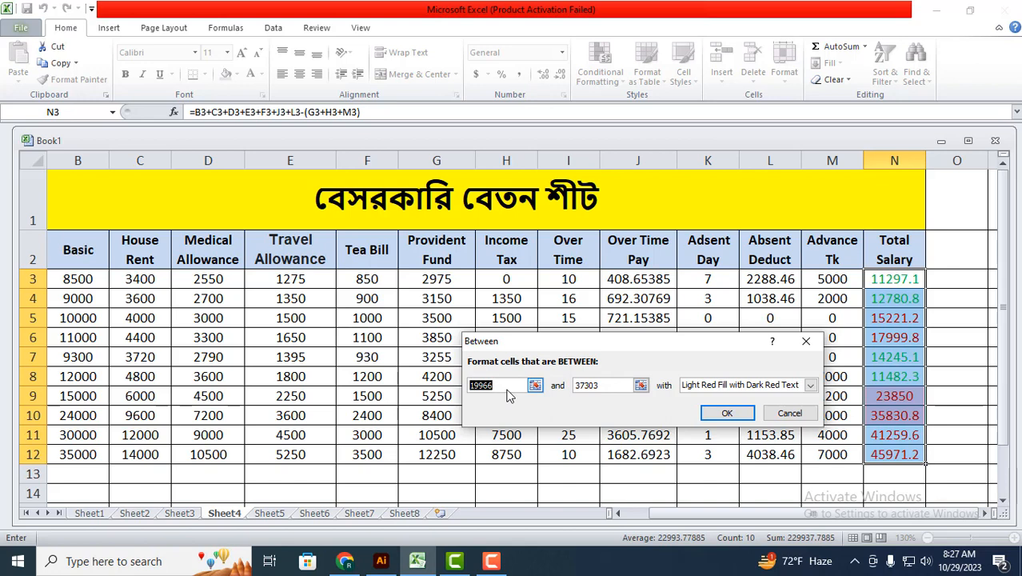
{"action": "type", "text": "10000"}
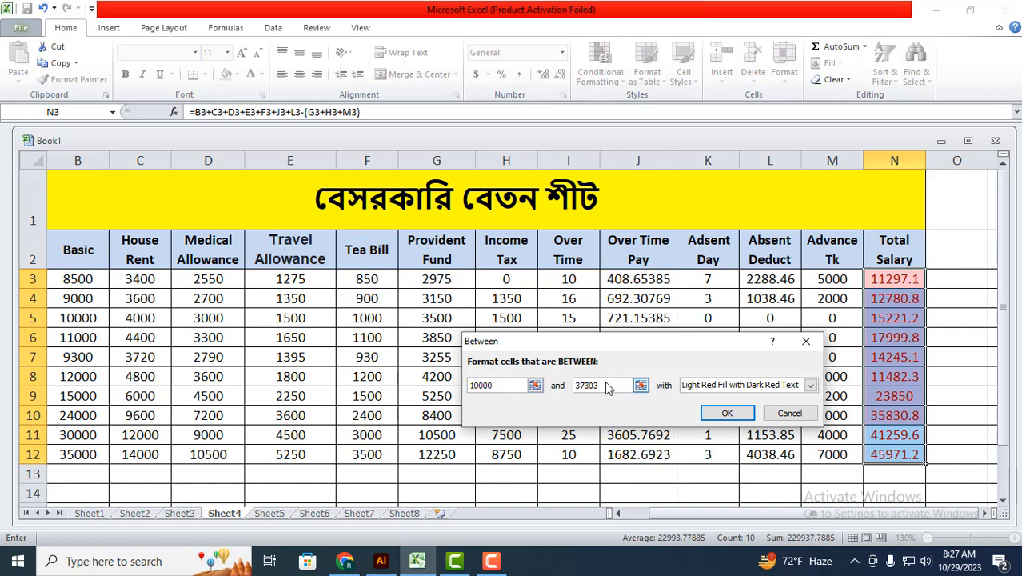
{"action": "left_click_drag", "start_coordinate": [606, 387], "coordinate": [556, 385]}
{"action": "type", "text": "16"}
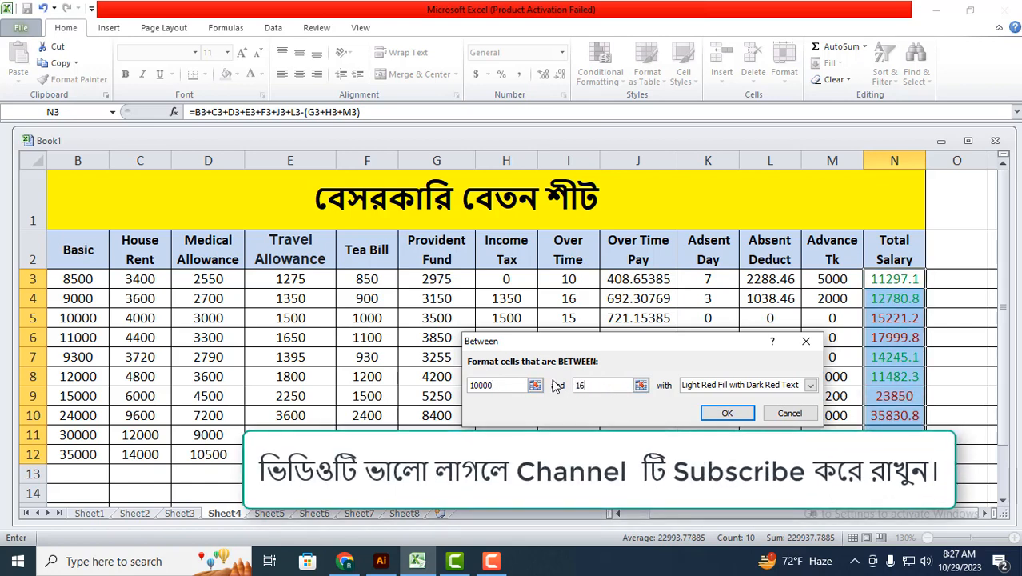
{"action": "type", "text": "000"}
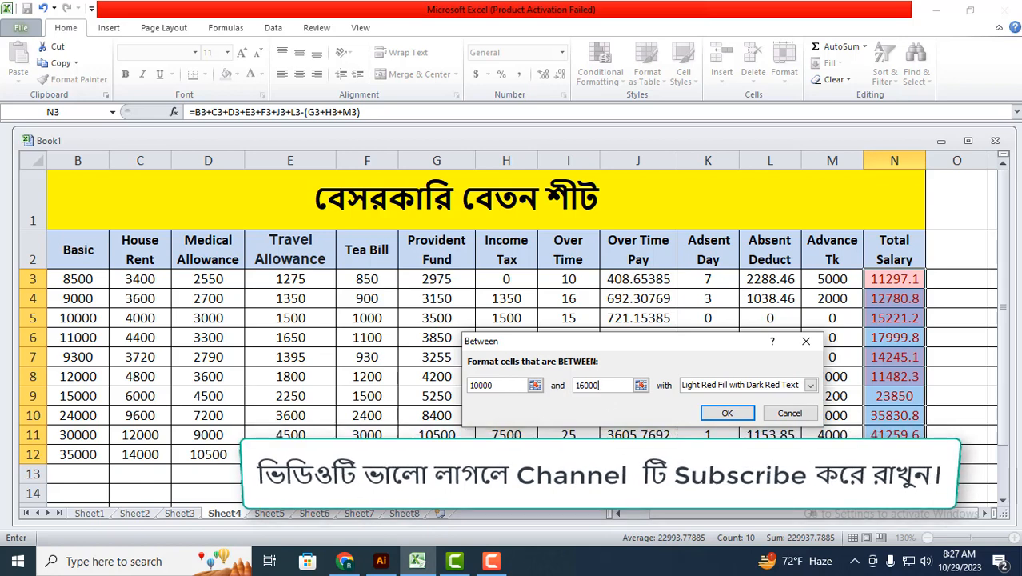
{"action": "left_click", "coordinate": [810, 385]}
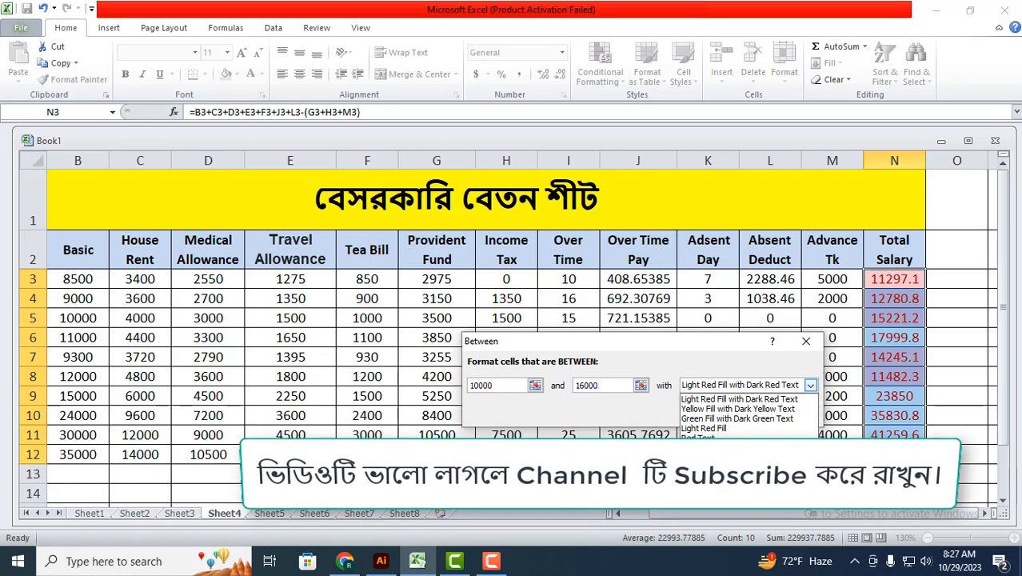
{"action": "left_click", "coordinate": [723, 409]}
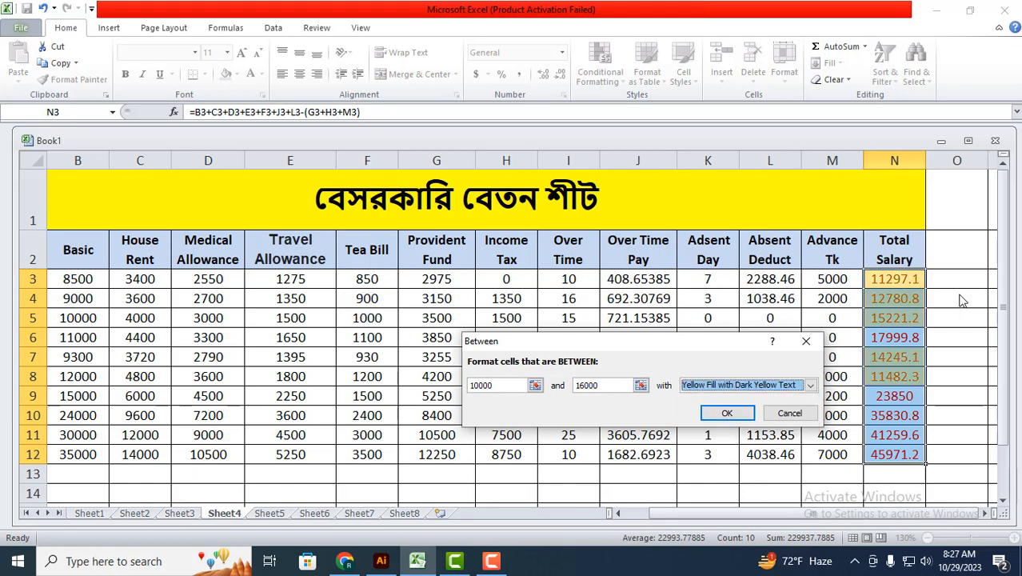
{"action": "left_click", "coordinate": [727, 413]}
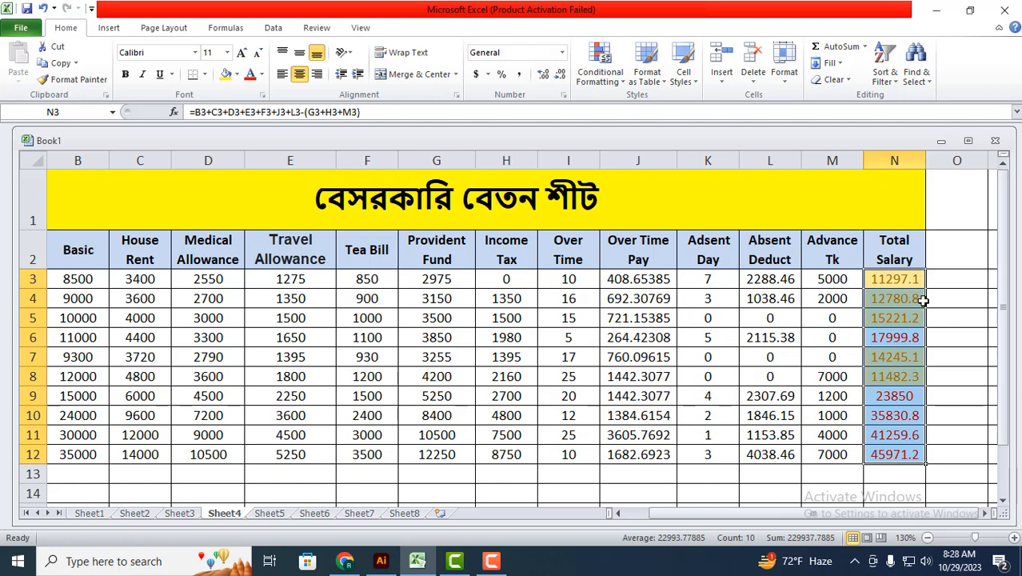
{"action": "left_click", "coordinate": [942, 316]}
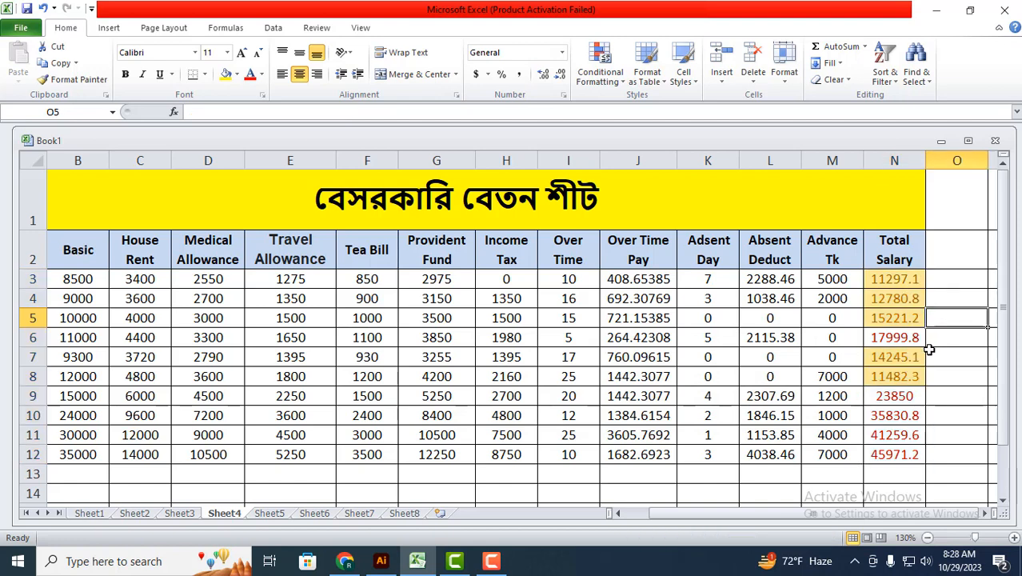
{"action": "left_click_drag", "start_coordinate": [871, 276], "coordinate": [875, 359]}
{"action": "left_click", "coordinate": [857, 431]}
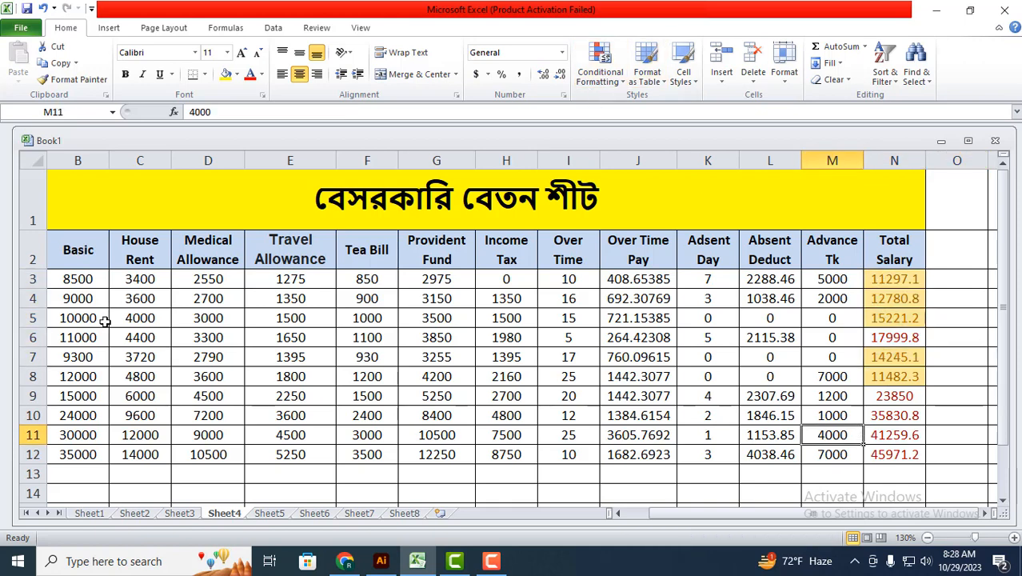
Try a Text That Contains highlight rule on the Name column cells A3:A12, using one employee's name as the text
{"action": "left_click_drag", "start_coordinate": [686, 517], "coordinate": [640, 520]}
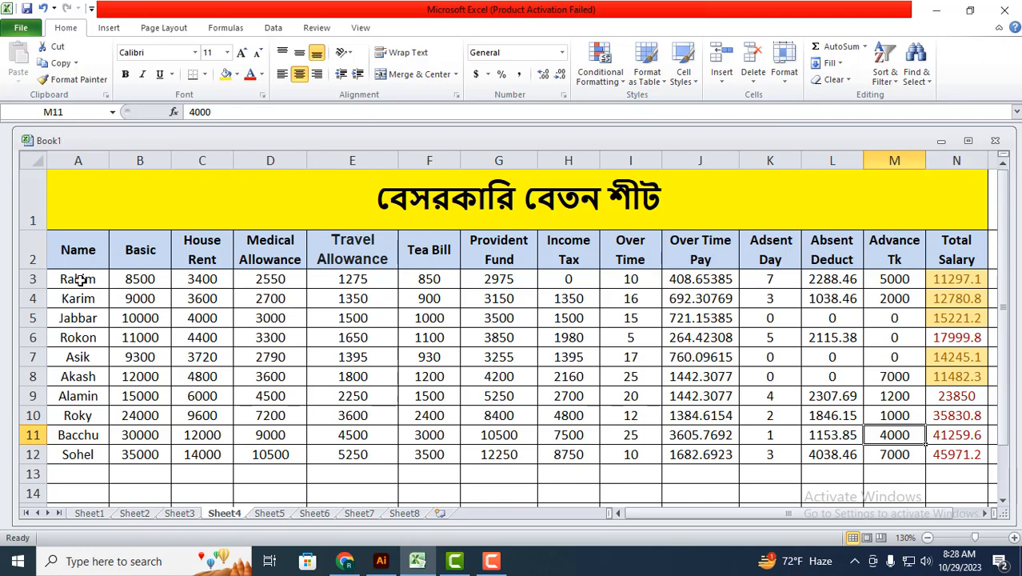
{"action": "left_click_drag", "start_coordinate": [80, 280], "coordinate": [76, 301]}
{"action": "left_click_drag", "start_coordinate": [72, 339], "coordinate": [61, 456]}
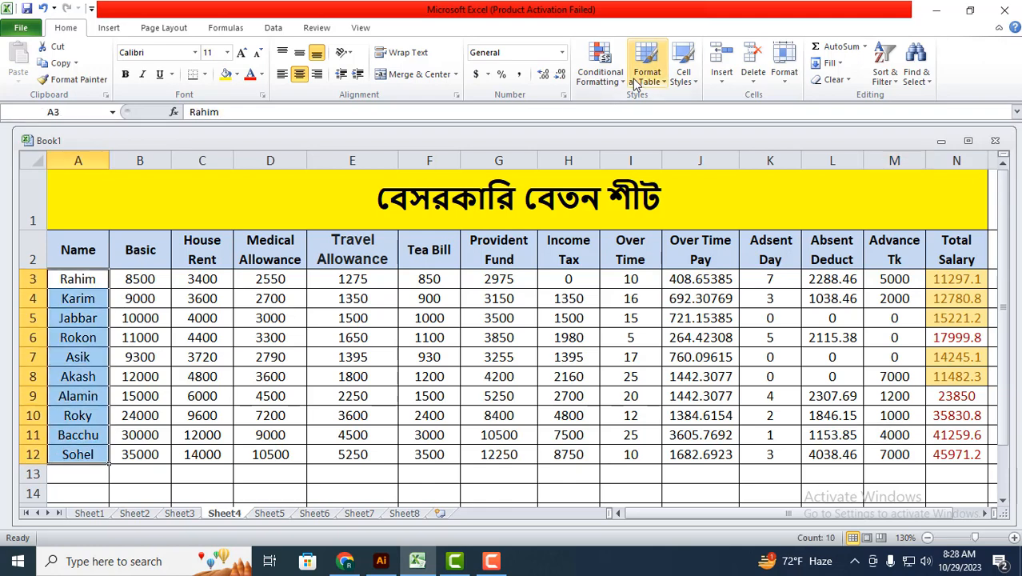
{"action": "left_click", "coordinate": [601, 80]}
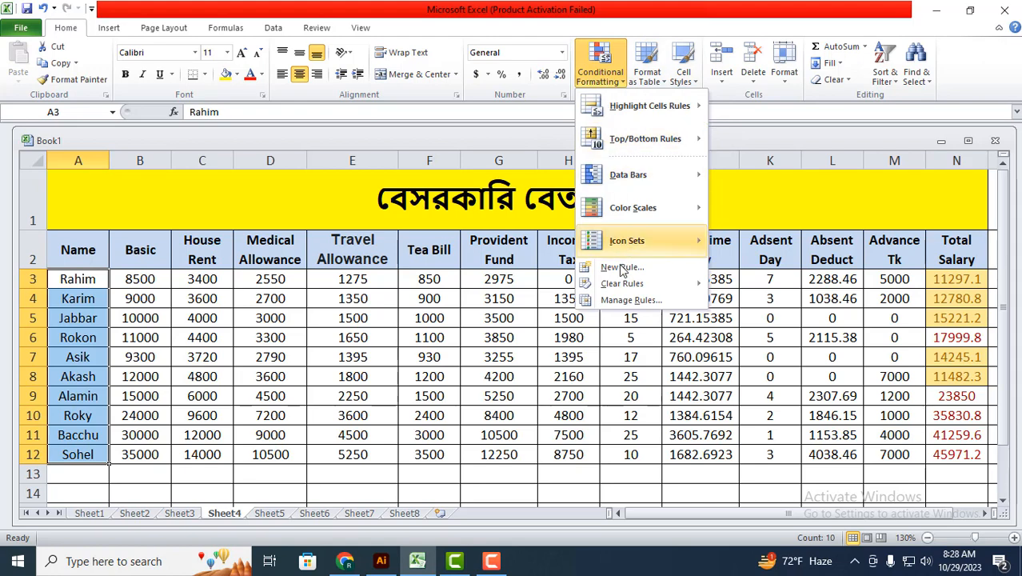
{"action": "mouse_move", "coordinate": [643, 106]}
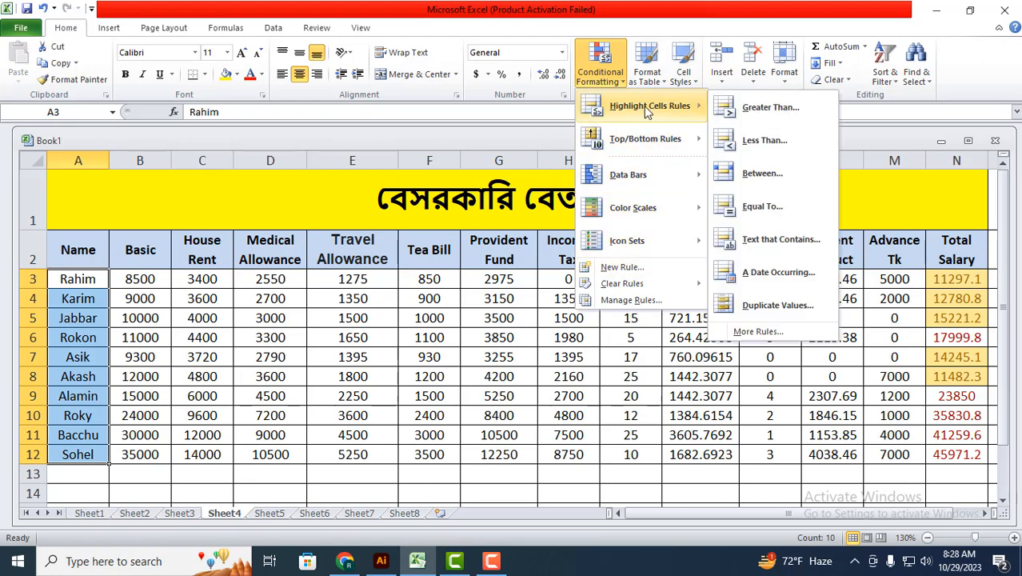
{"action": "left_click", "coordinate": [764, 241]}
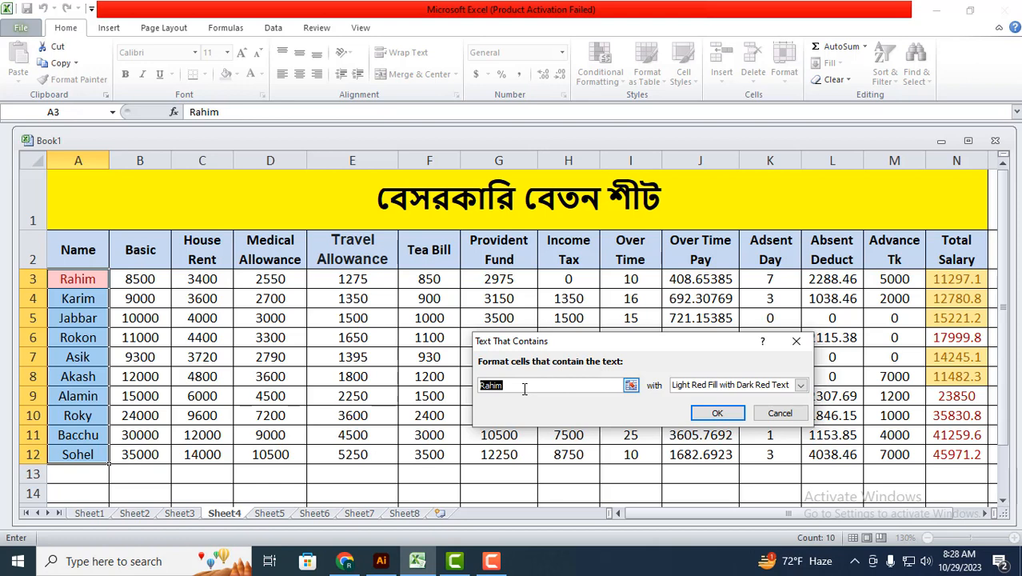
{"action": "type", "text": "Asik"}
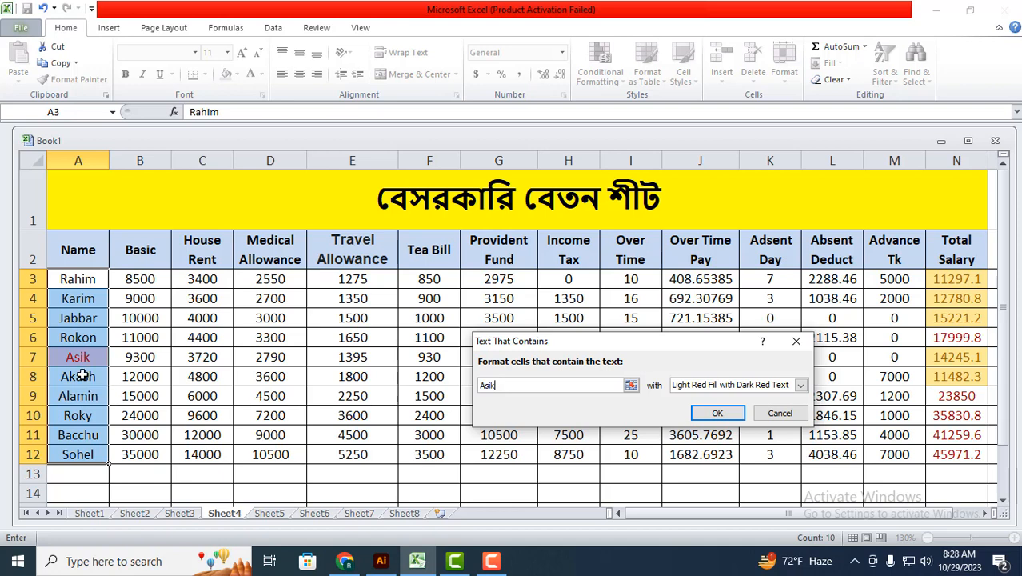
{"action": "left_click", "coordinate": [800, 385]}
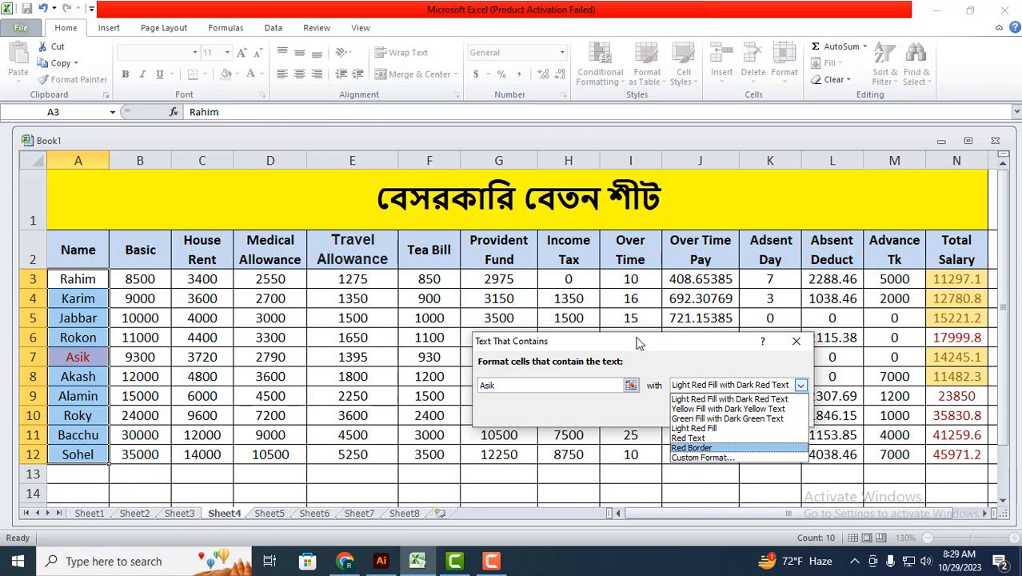
{"action": "left_click", "coordinate": [798, 341]}
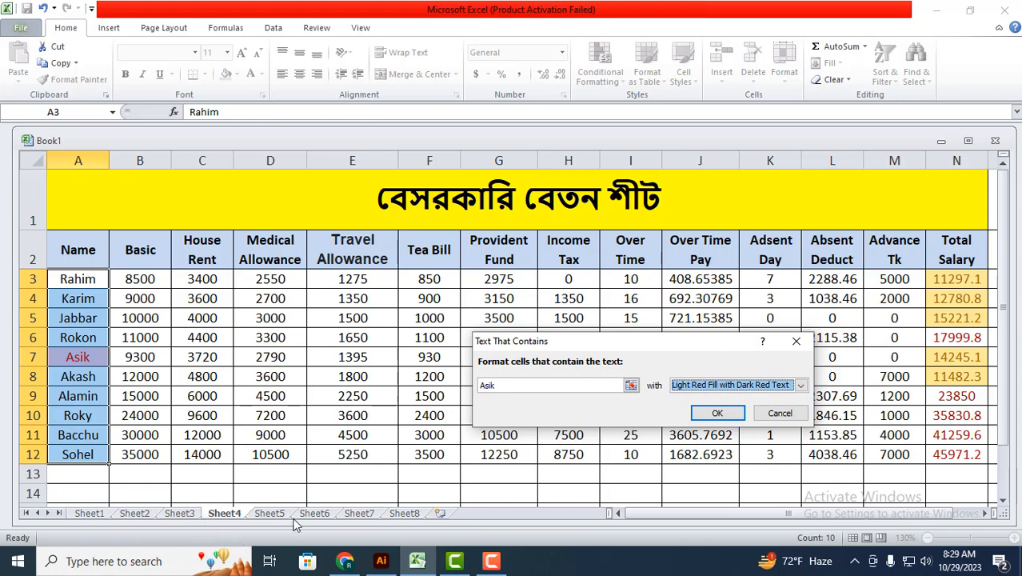
{"action": "left_click", "coordinate": [772, 414]}
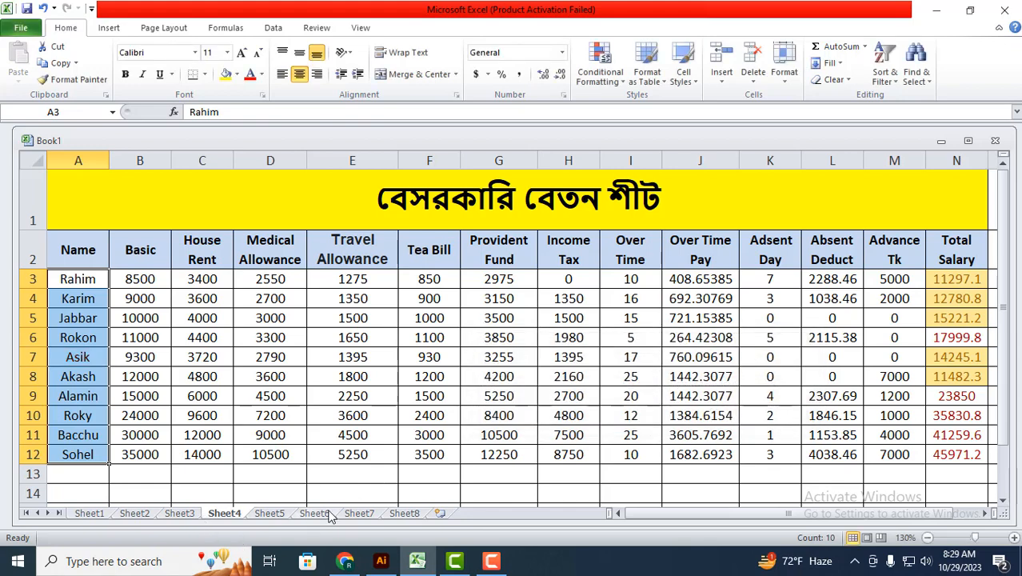
On Sheet6, highlight attendance cells B2:L11 containing the text P with Green Fill with Dark Green Text, then deselect the range
{"action": "left_click", "coordinate": [328, 514]}
{"action": "scroll", "coordinate": [398, 344], "scroll_direction": "down", "scroll_amount": 1}
{"action": "scroll", "coordinate": [398, 344], "scroll_direction": "up", "scroll_amount": 1}
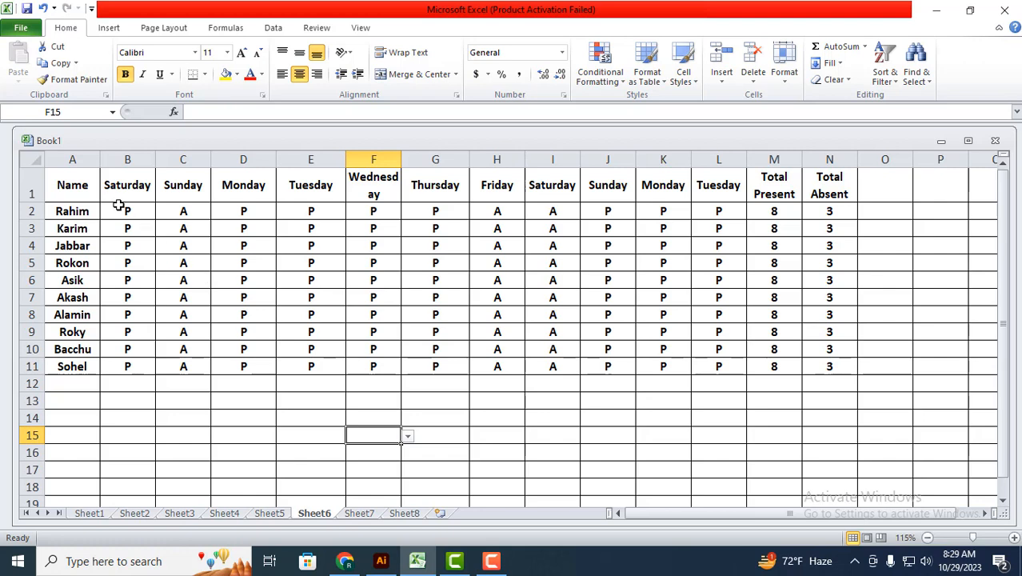
{"action": "left_click_drag", "start_coordinate": [126, 208], "coordinate": [706, 373]}
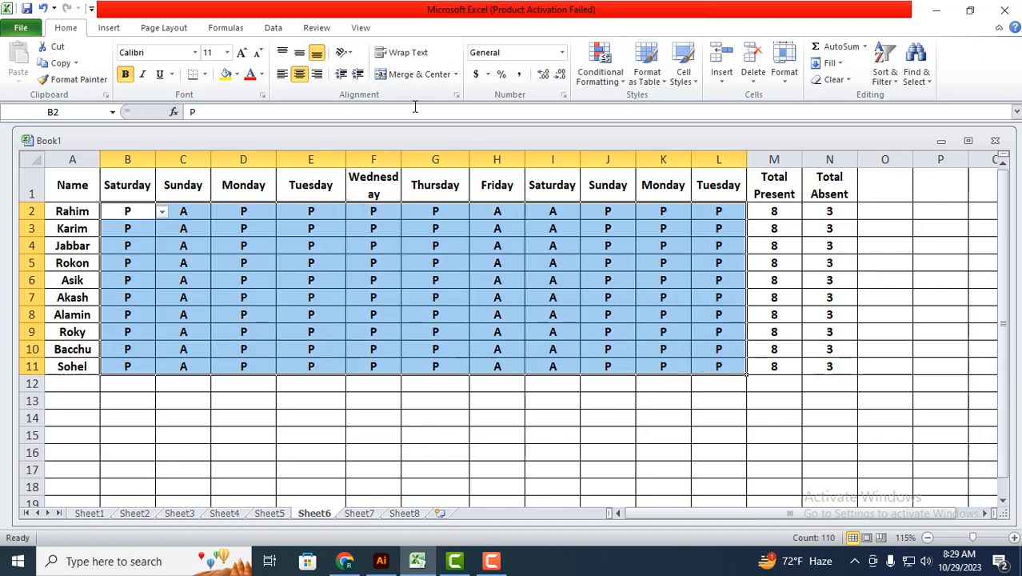
{"action": "left_click", "coordinate": [610, 84]}
{"action": "mouse_move", "coordinate": [640, 109]}
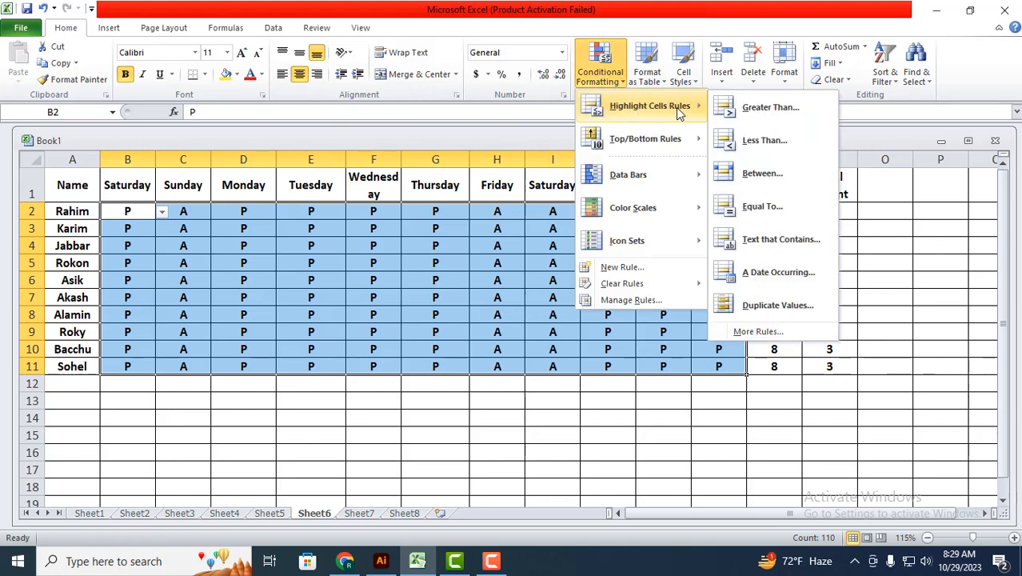
{"action": "left_click", "coordinate": [787, 242]}
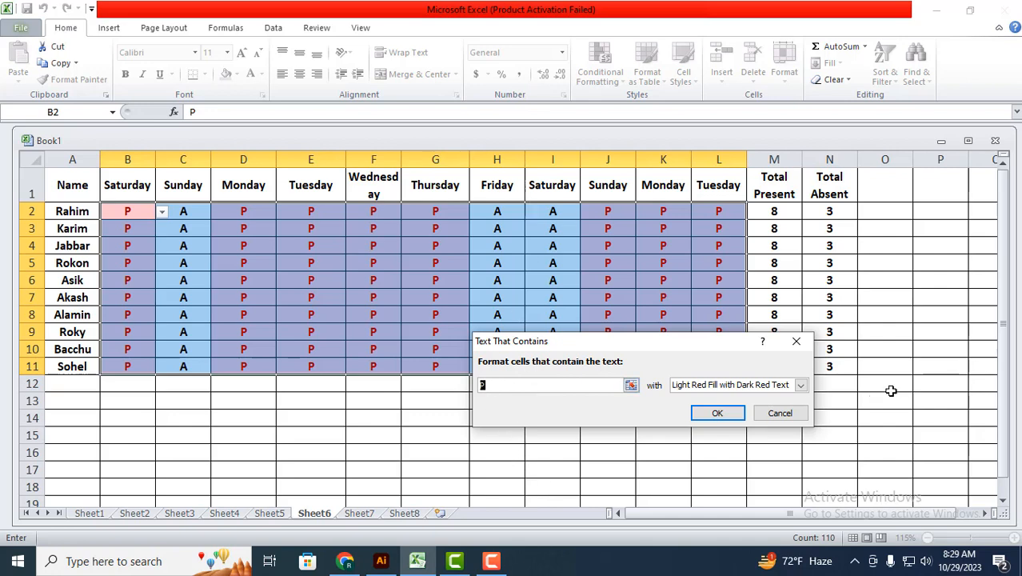
{"action": "left_click", "coordinate": [801, 385]}
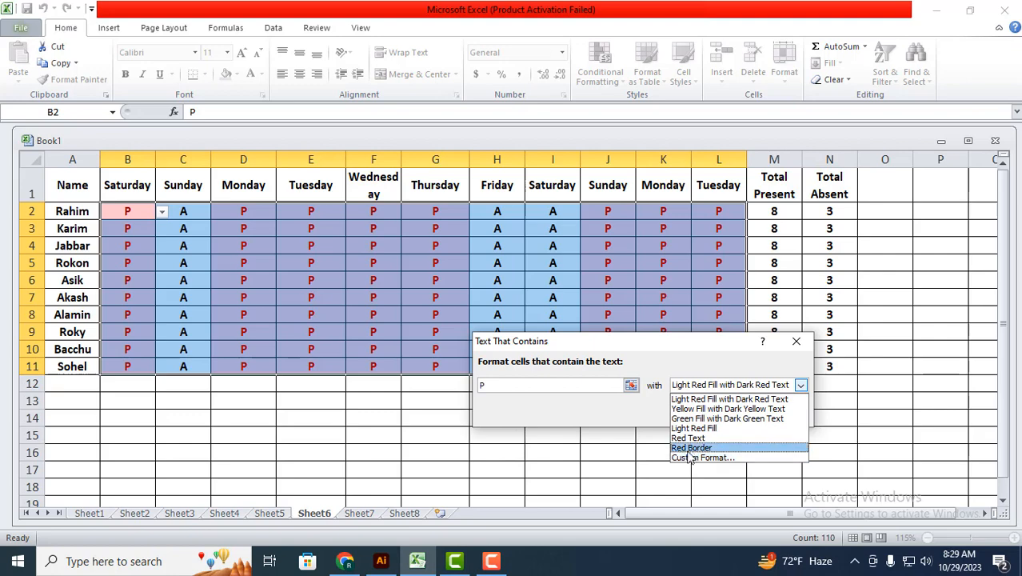
{"action": "left_click", "coordinate": [698, 419]}
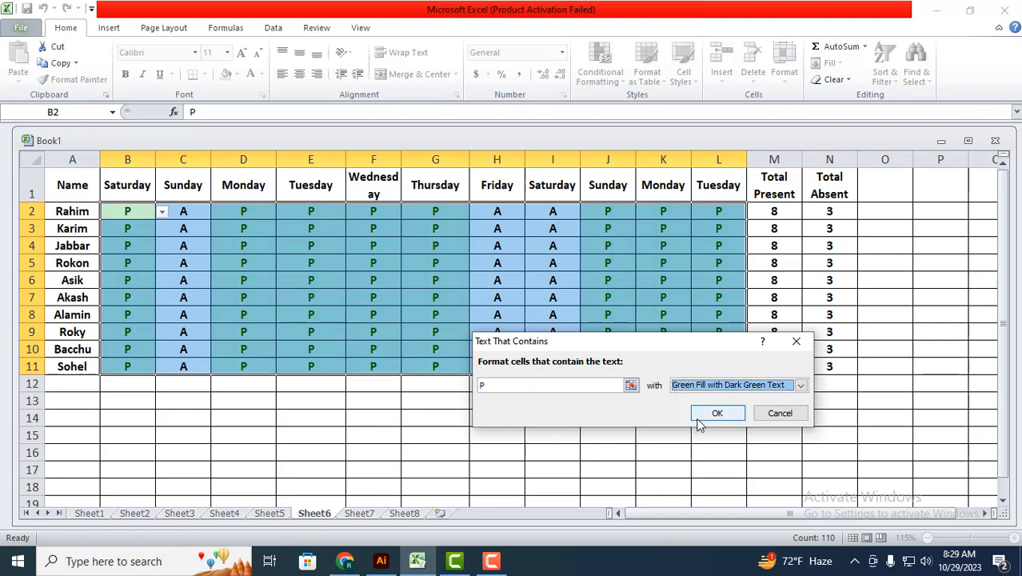
{"action": "left_click", "coordinate": [714, 411]}
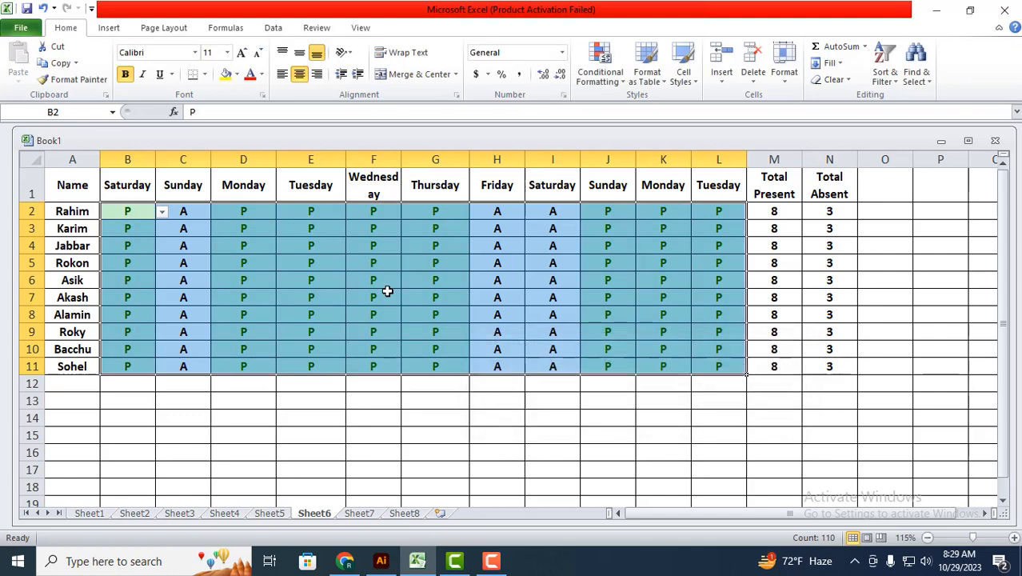
{"action": "left_click", "coordinate": [362, 385]}
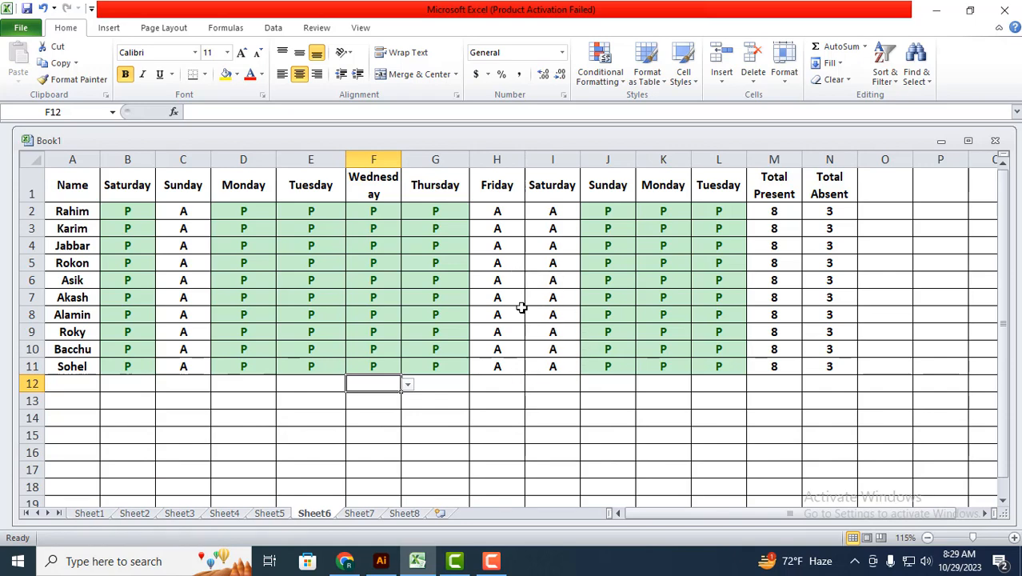
Return to Sheet4 and select the salary values from Basic through Income Tax, B3:H12
{"action": "left_click", "coordinate": [227, 512]}
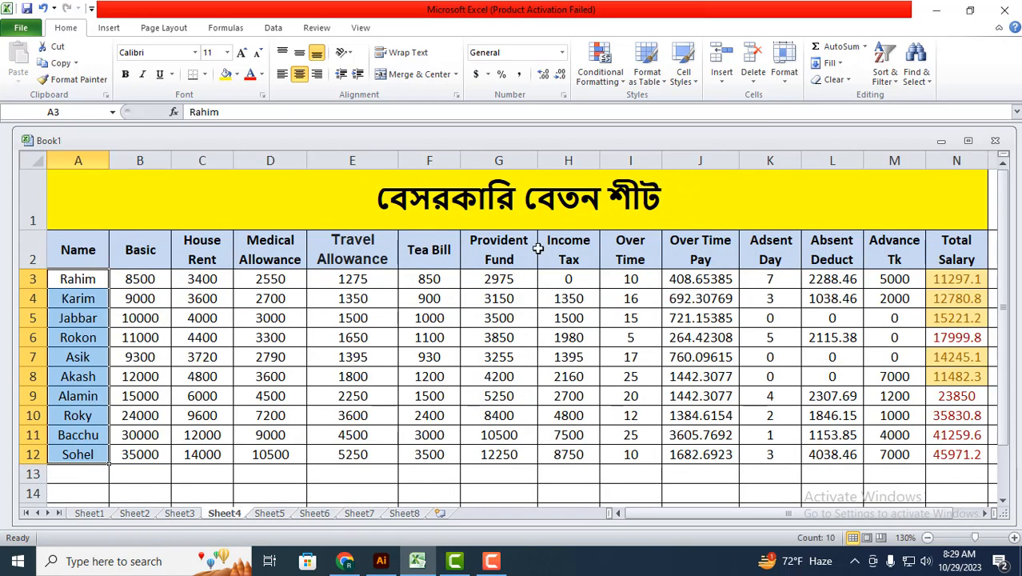
{"action": "left_click", "coordinate": [596, 88]}
{"action": "mouse_move", "coordinate": [632, 144]}
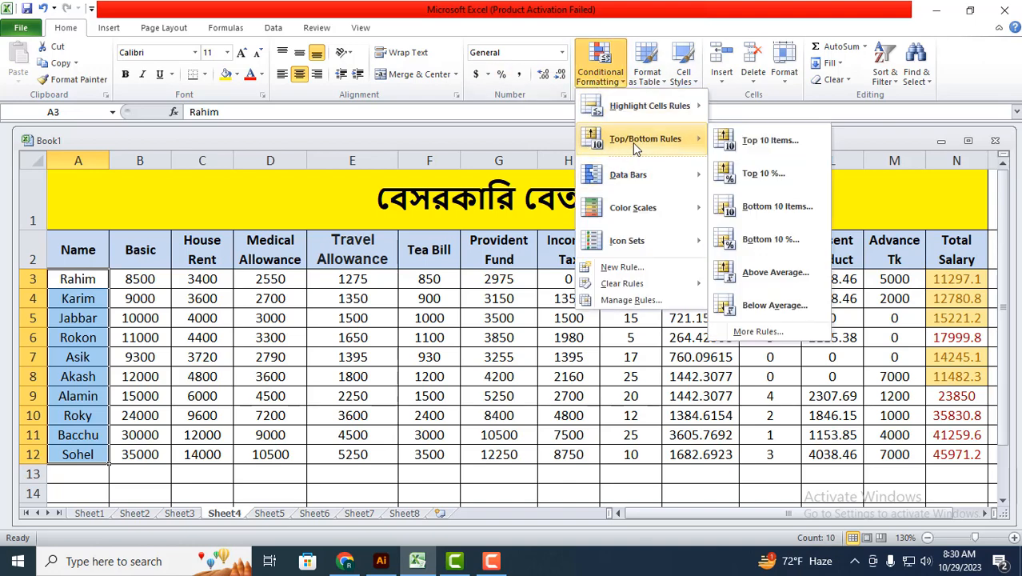
{"action": "left_click", "coordinate": [563, 417]}
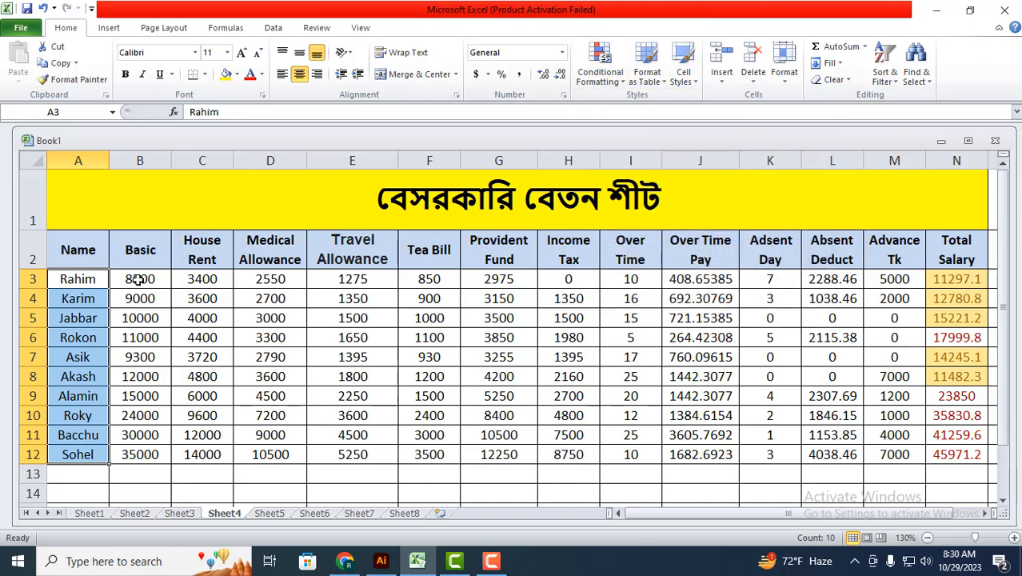
{"action": "left_click_drag", "start_coordinate": [139, 279], "coordinate": [552, 431]}
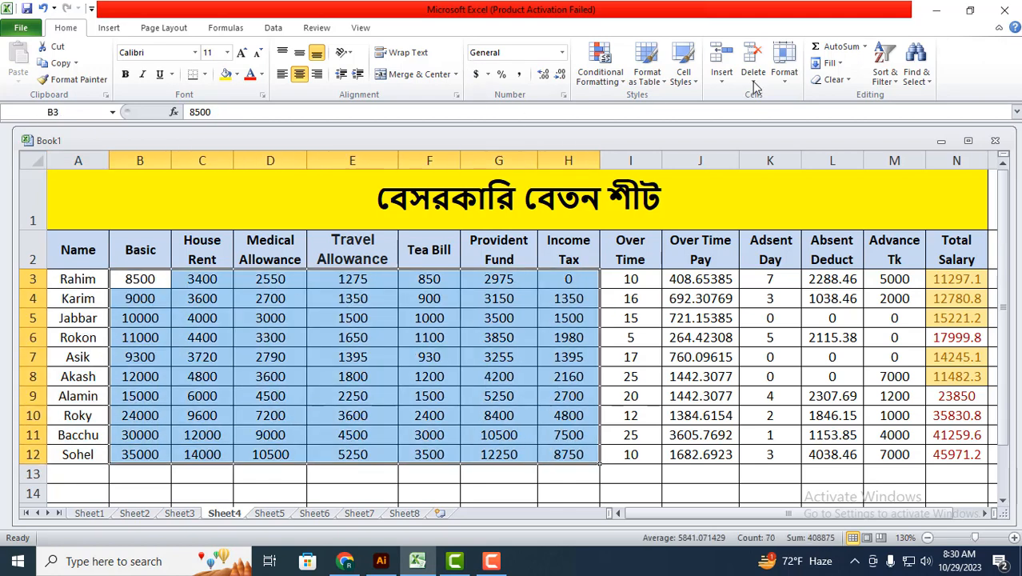
Try a Top 10 Items rule on B3:H12 with Light Red Fill with Dark Red Text, using rank counts of 15, 9 and 14
{"action": "left_click", "coordinate": [600, 86]}
{"action": "mouse_move", "coordinate": [644, 150]}
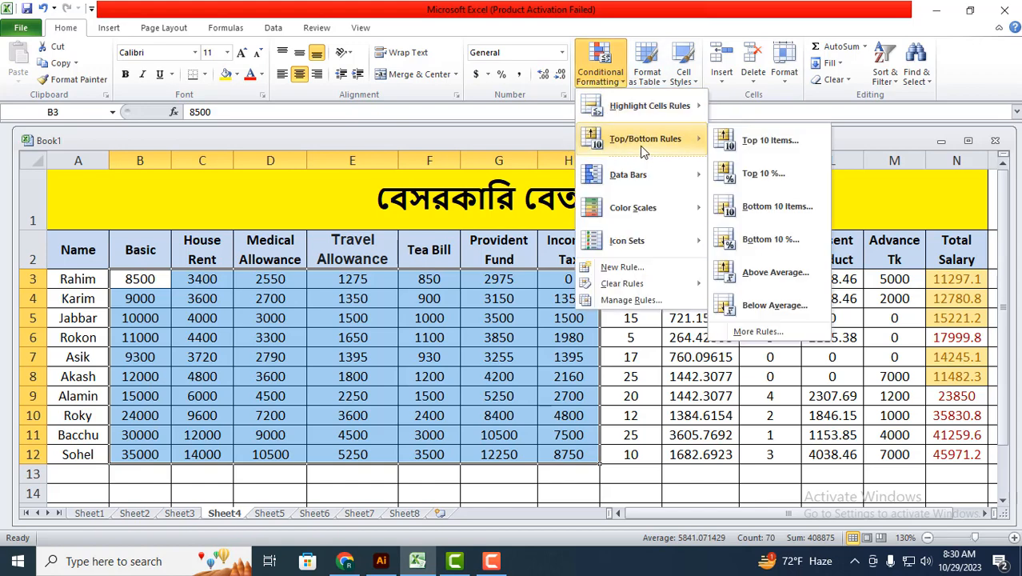
{"action": "left_click", "coordinate": [750, 141]}
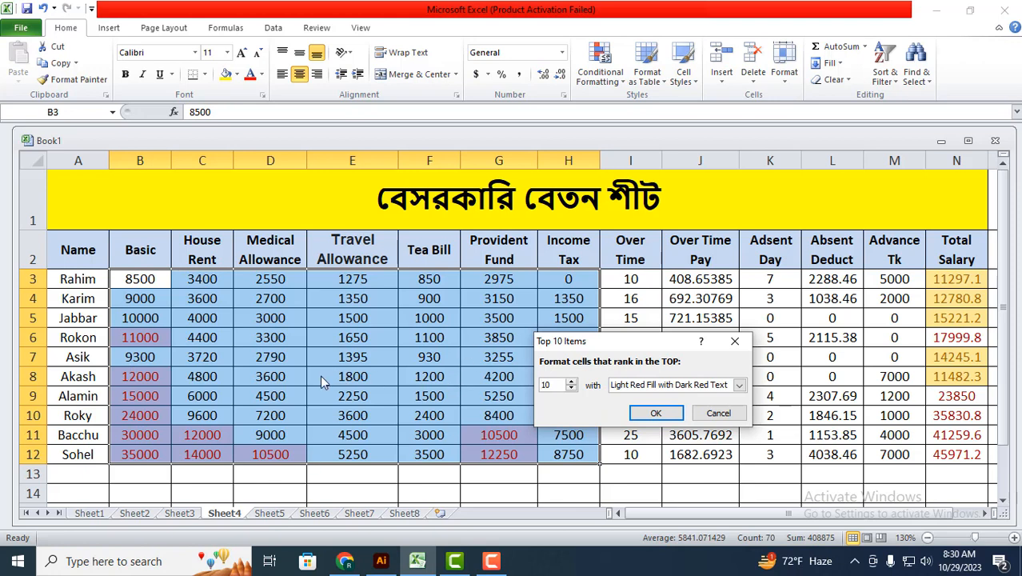
{"action": "left_click", "coordinate": [570, 382]}
{"action": "left_click", "coordinate": [571, 383]}
{"action": "left_click", "coordinate": [570, 383]}
{"action": "left_click", "coordinate": [571, 383]}
{"action": "left_click", "coordinate": [571, 383]}
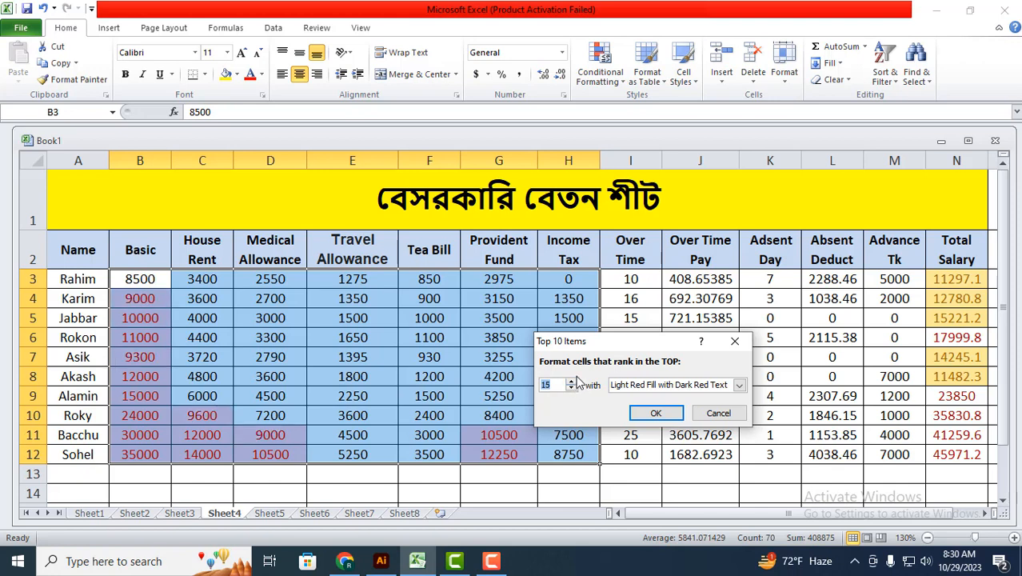
{"action": "left_click", "coordinate": [571, 389]}
{"action": "left_click", "coordinate": [571, 390]}
{"action": "left_click", "coordinate": [571, 389]}
{"action": "left_click", "coordinate": [571, 390]}
{"action": "left_click", "coordinate": [571, 390]}
{"action": "left_click", "coordinate": [570, 389]}
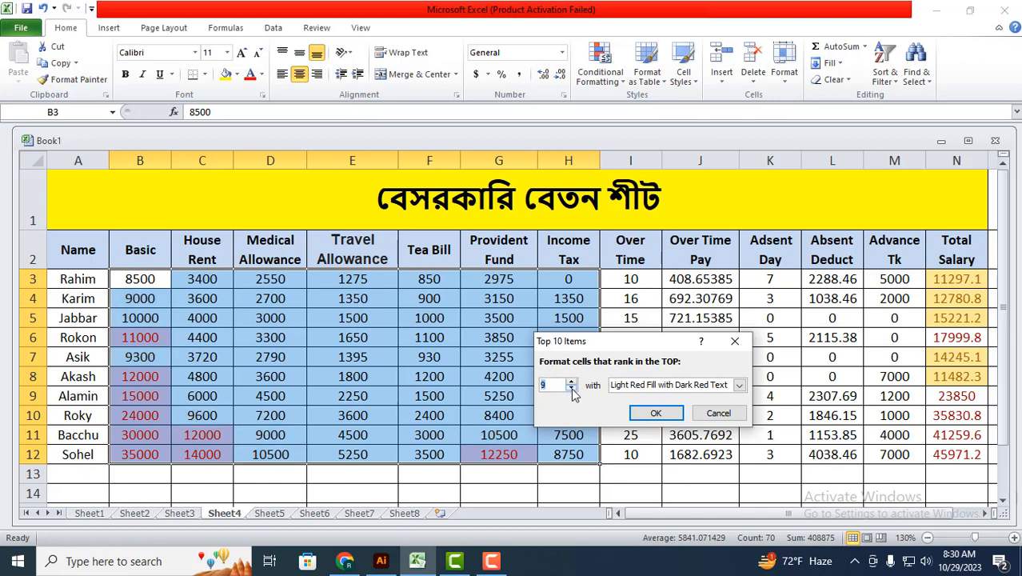
{"action": "left_click", "coordinate": [571, 383]}
{"action": "left_click", "coordinate": [571, 383]}
{"action": "left_click", "coordinate": [571, 383]}
{"action": "left_click", "coordinate": [571, 383]}
{"action": "left_click", "coordinate": [570, 383]}
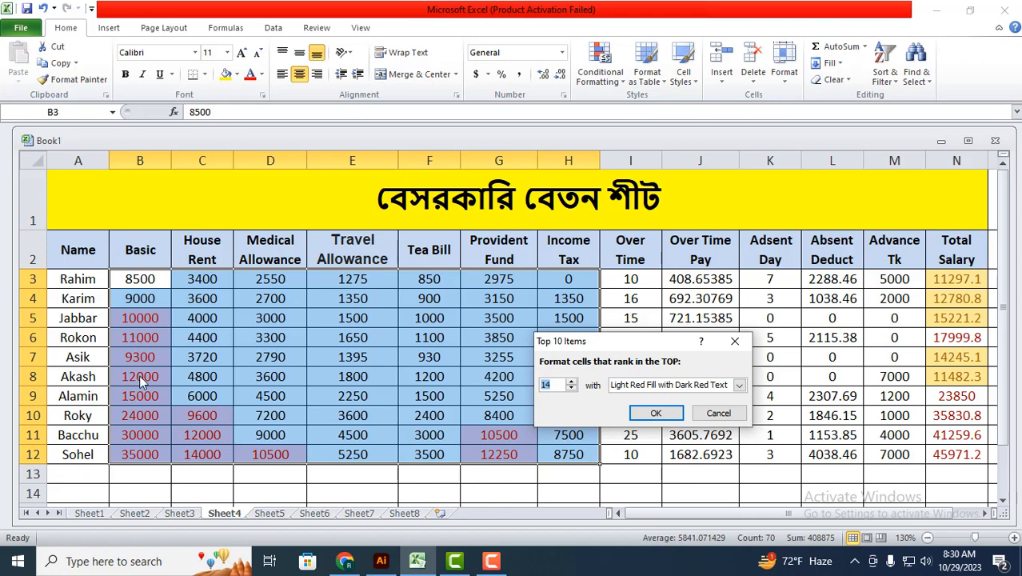
{"action": "left_click", "coordinate": [718, 413]}
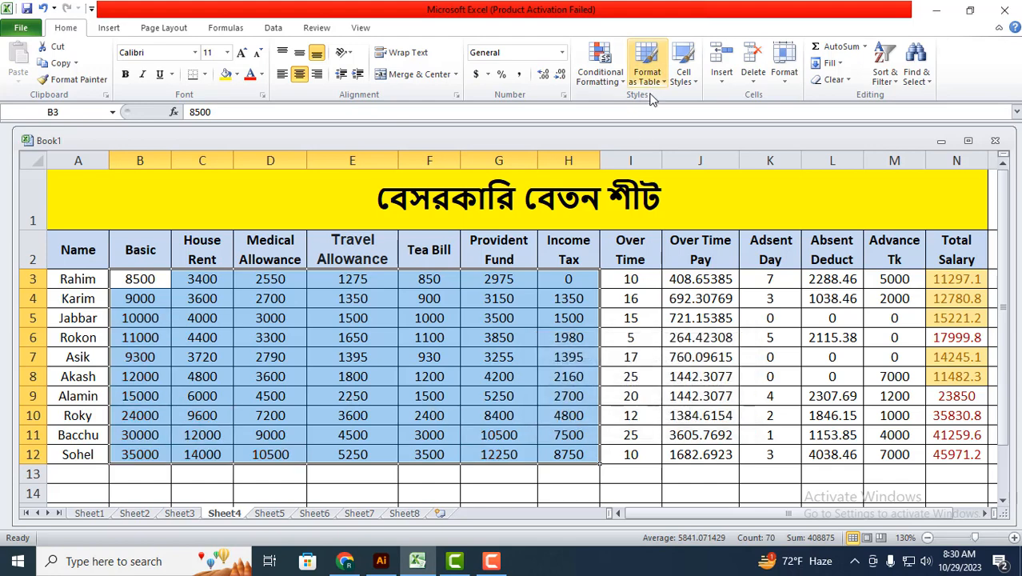
Try a Top 10% rule on B3:H12 at 10 percent with Light Red Fill with Dark Red Text
{"action": "left_click", "coordinate": [600, 68]}
{"action": "mouse_move", "coordinate": [619, 141]}
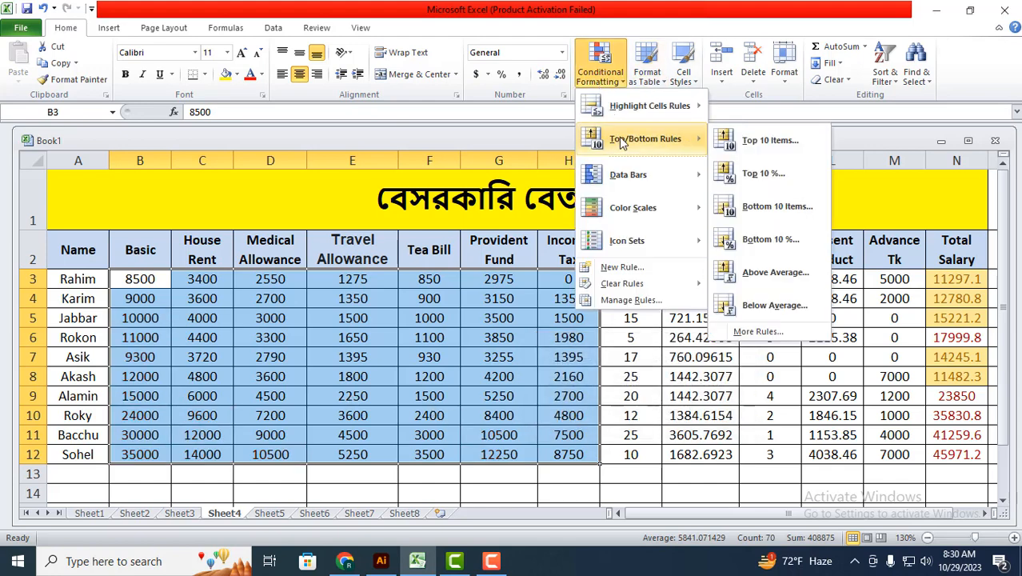
{"action": "left_click", "coordinate": [763, 175]}
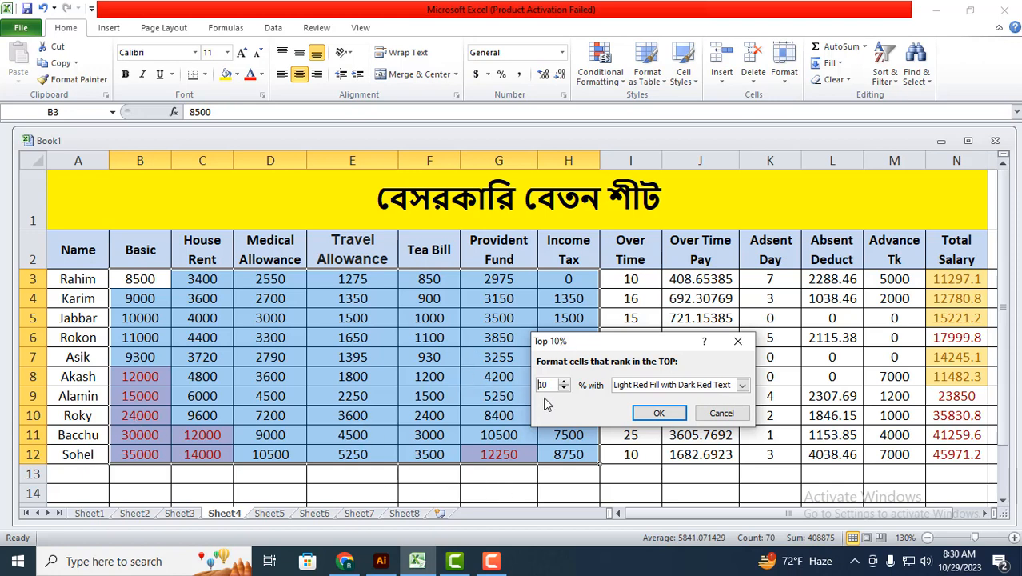
{"action": "left_click", "coordinate": [721, 412]}
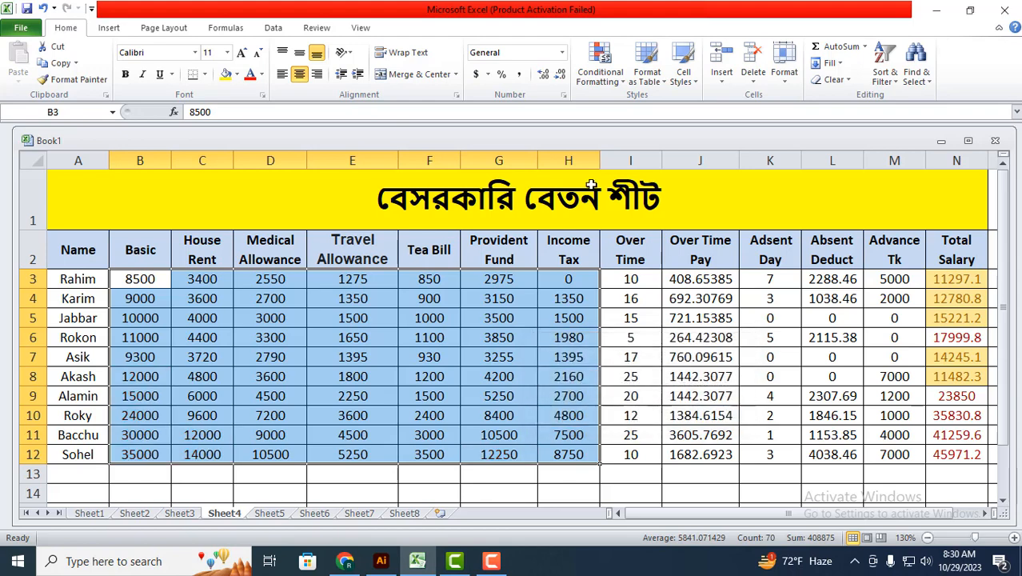
Try a Bottom 10 Items rule on B3:H12 with rank count 10 and Light Red Fill with Dark Red Text
{"action": "left_click", "coordinate": [600, 72]}
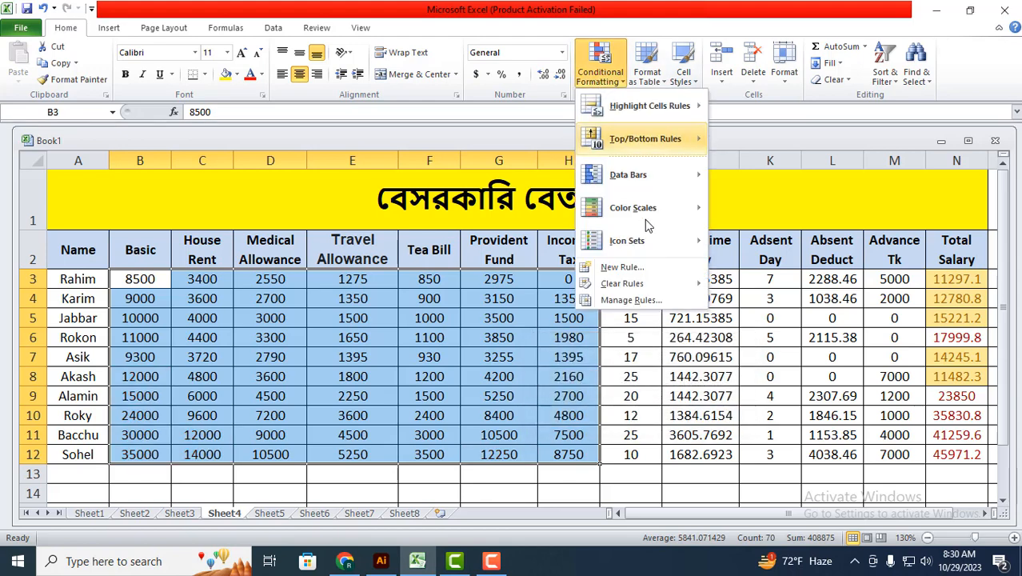
{"action": "mouse_move", "coordinate": [640, 139]}
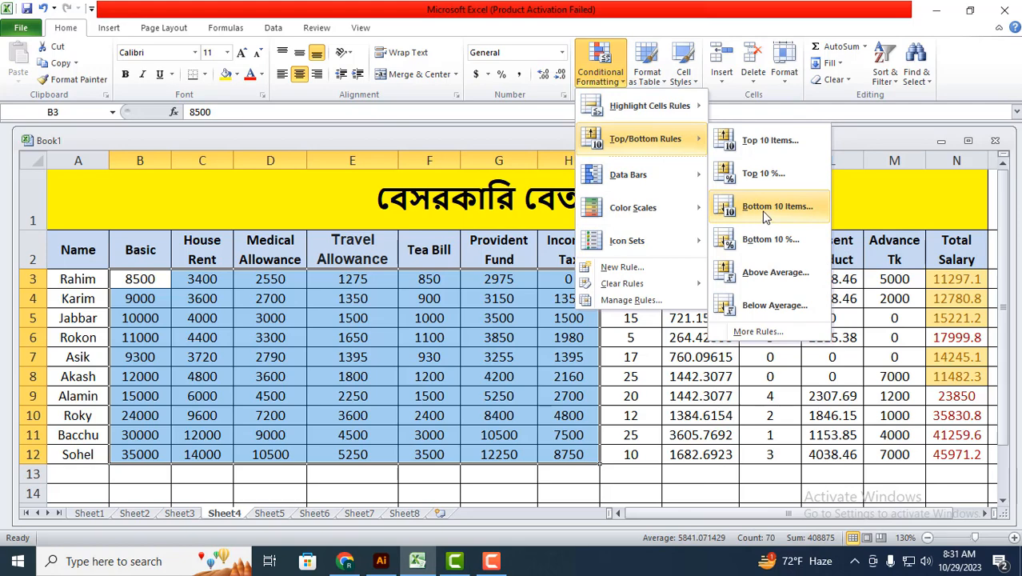
{"action": "left_click", "coordinate": [763, 209]}
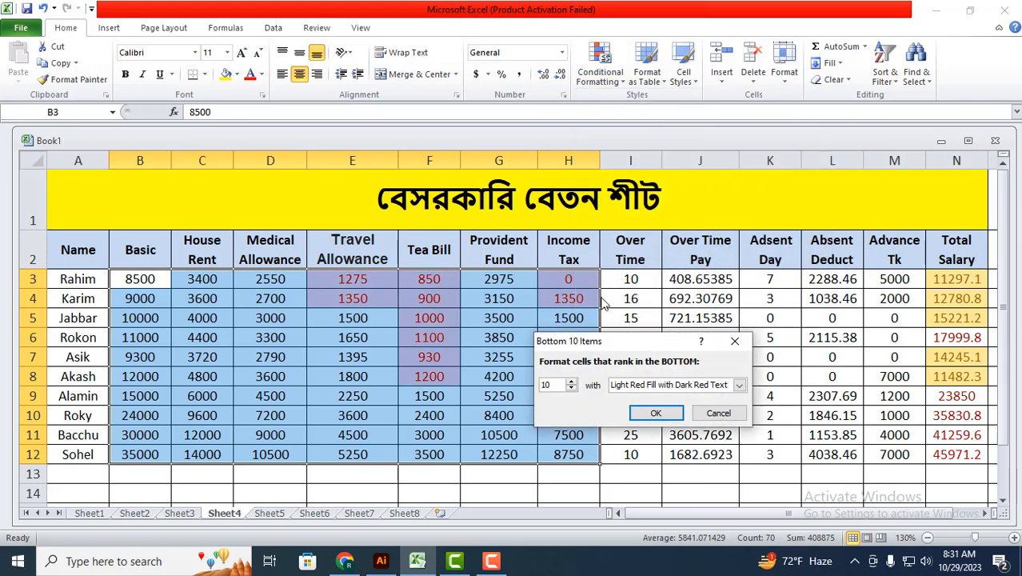
{"action": "left_click", "coordinate": [717, 413]}
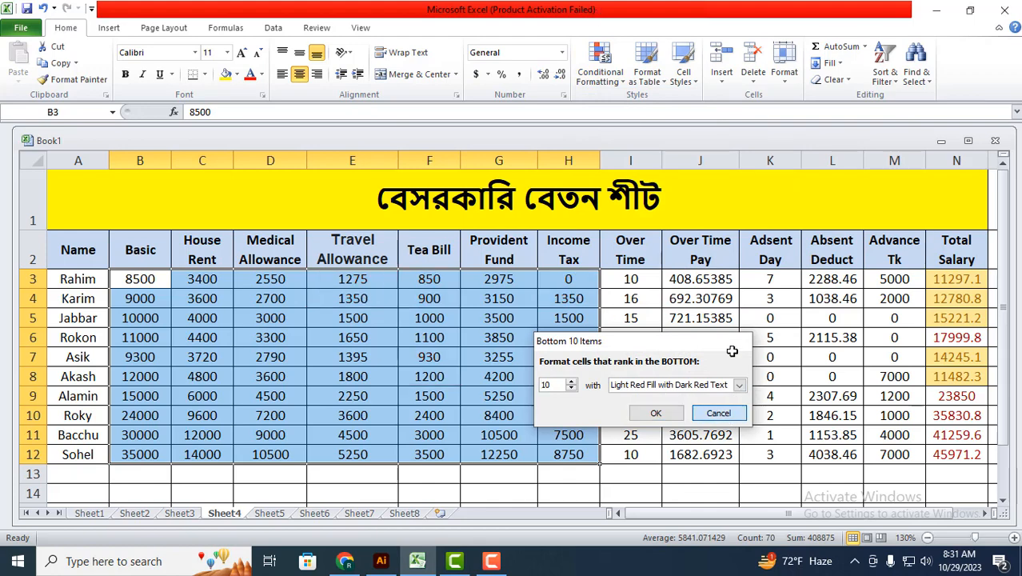
Examine the conditional formatting options for B3:H12: data bars, color scales, icon sets, clear rules, top/bottom rules and highlight cells rules
{"action": "left_click", "coordinate": [599, 65]}
{"action": "mouse_move", "coordinate": [680, 165]}
{"action": "mouse_move", "coordinate": [672, 140]}
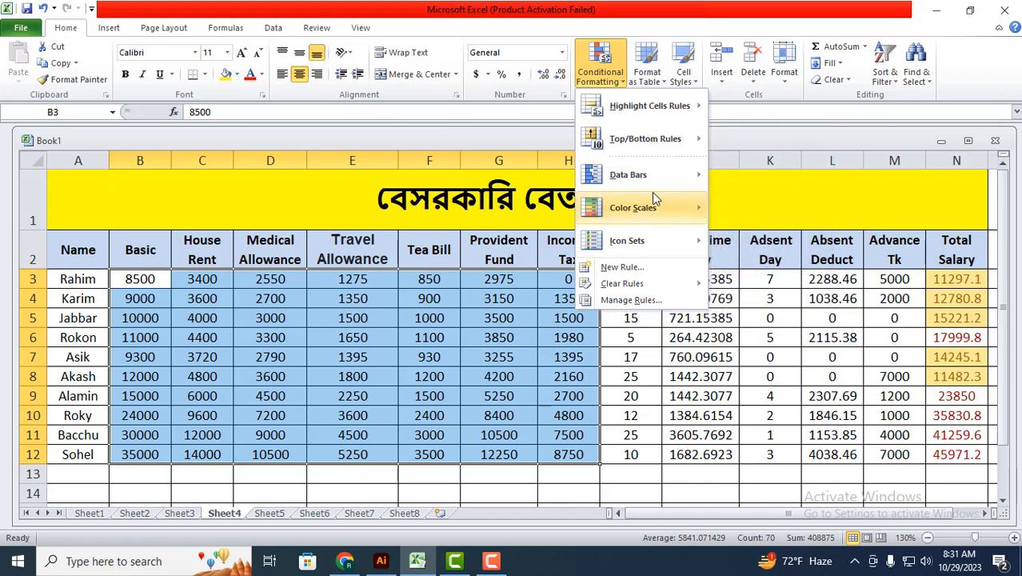
{"action": "mouse_move", "coordinate": [632, 176]}
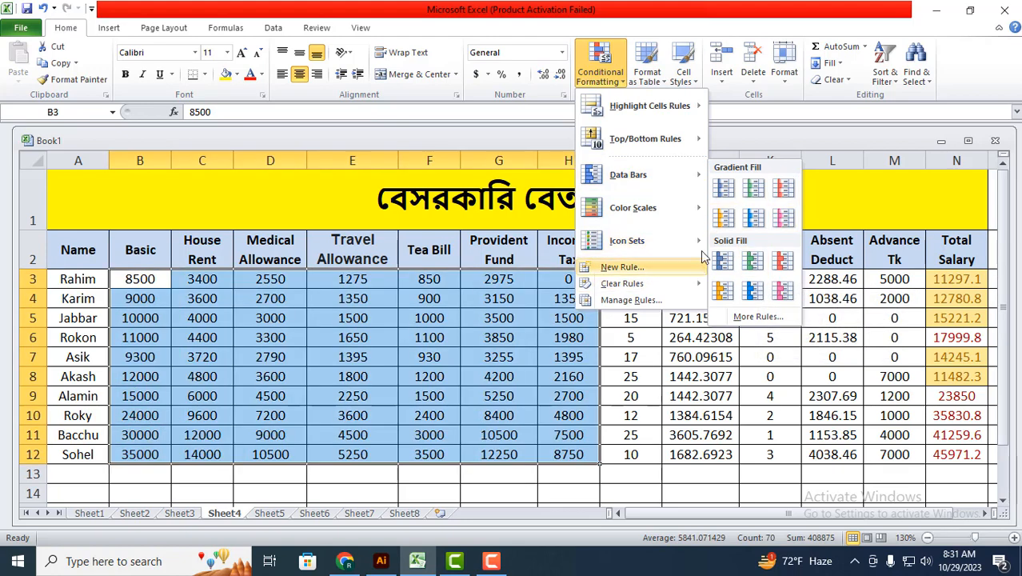
{"action": "mouse_move", "coordinate": [640, 210]}
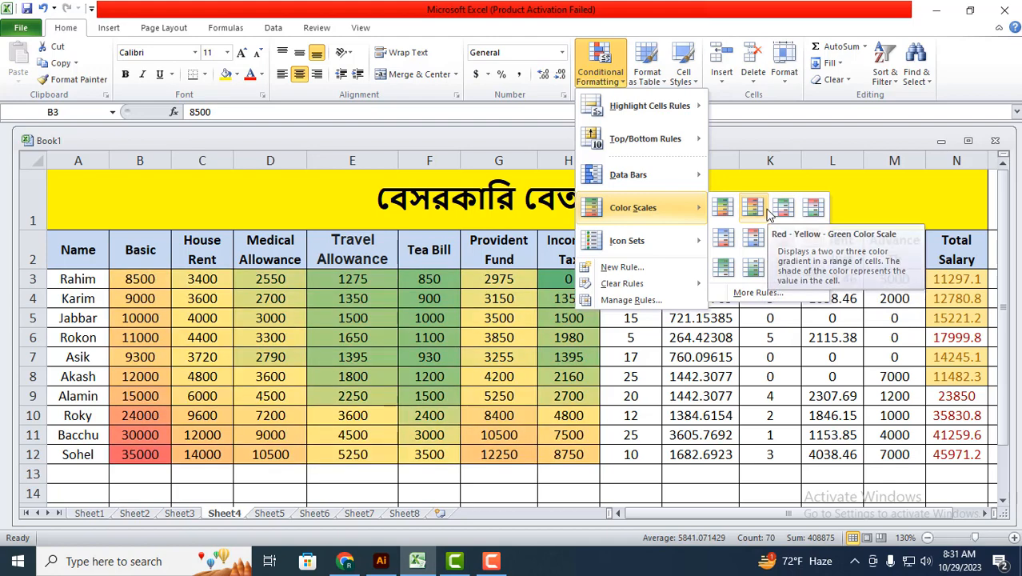
{"action": "mouse_move", "coordinate": [680, 285]}
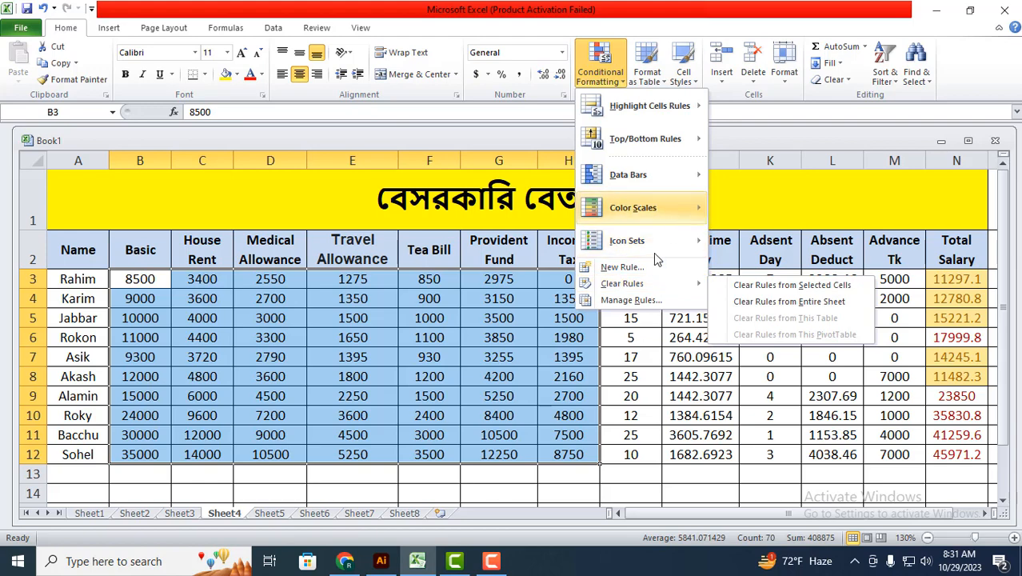
{"action": "mouse_move", "coordinate": [624, 251]}
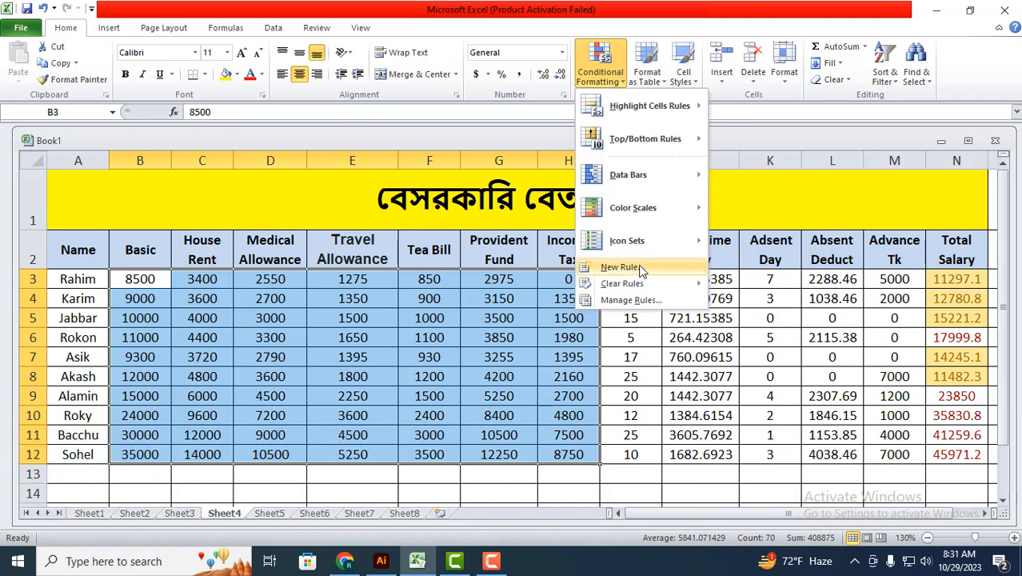
{"action": "mouse_move", "coordinate": [618, 292]}
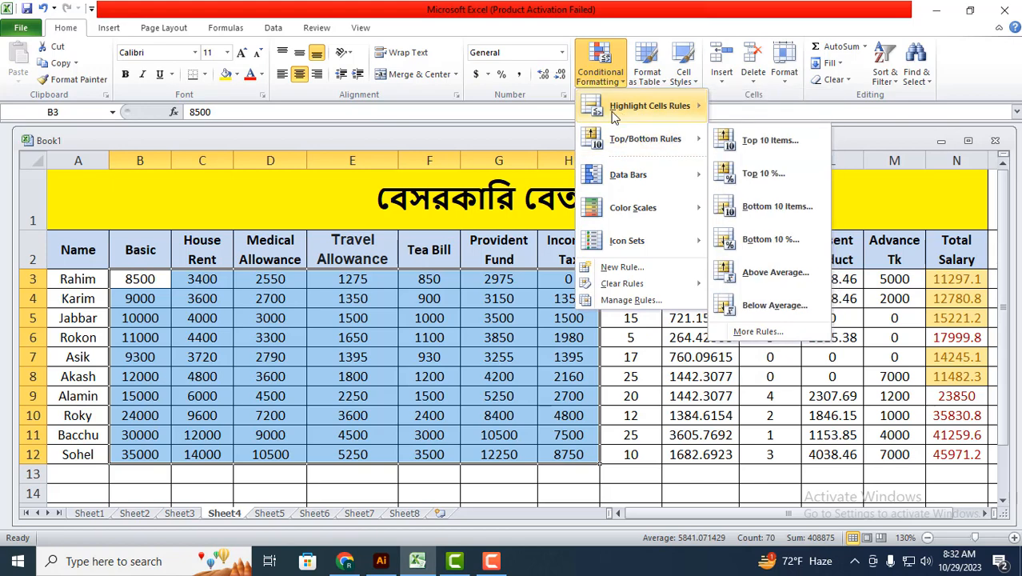
{"action": "mouse_move", "coordinate": [614, 117]}
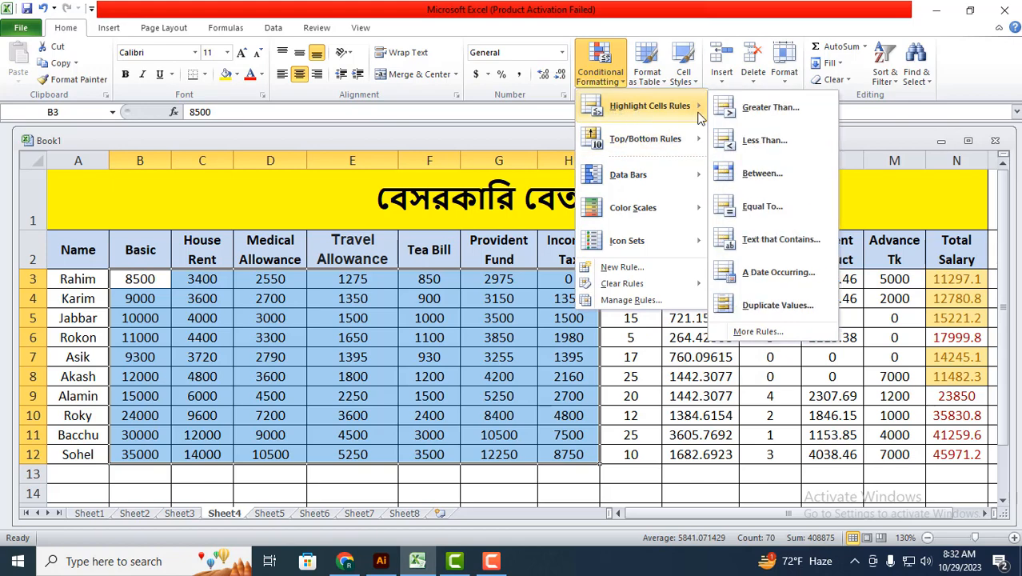